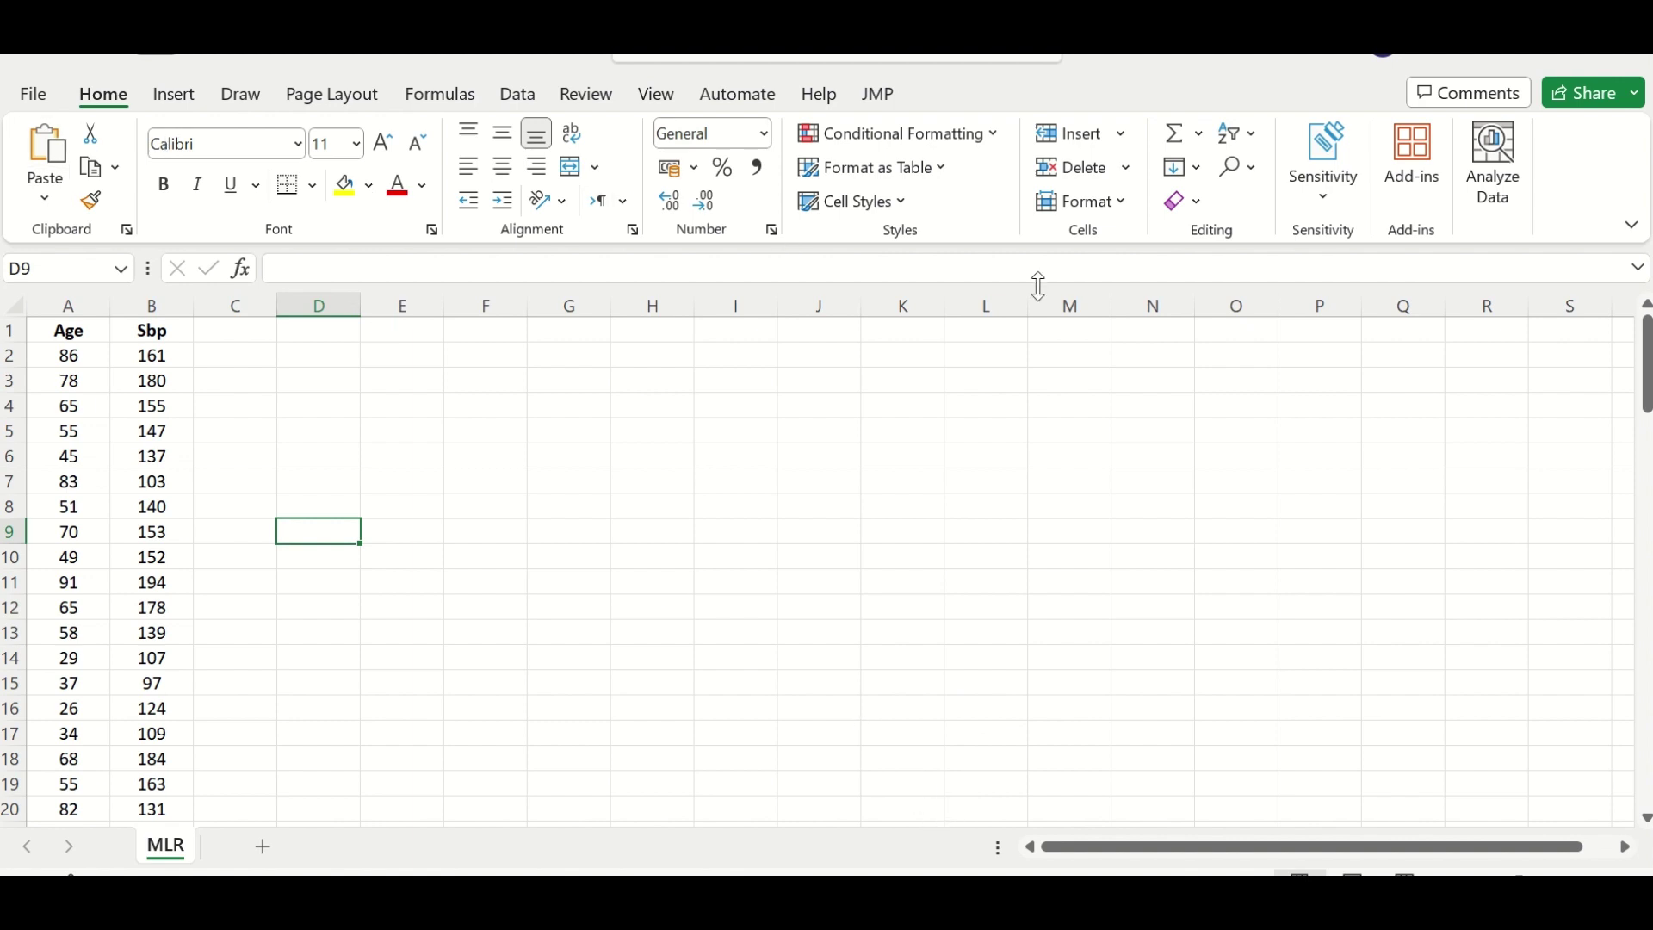
# - Confirm in Excel Options > Add-ins that Analysis ToolPak is active, then close Options
pyautogui.click(517, 95)
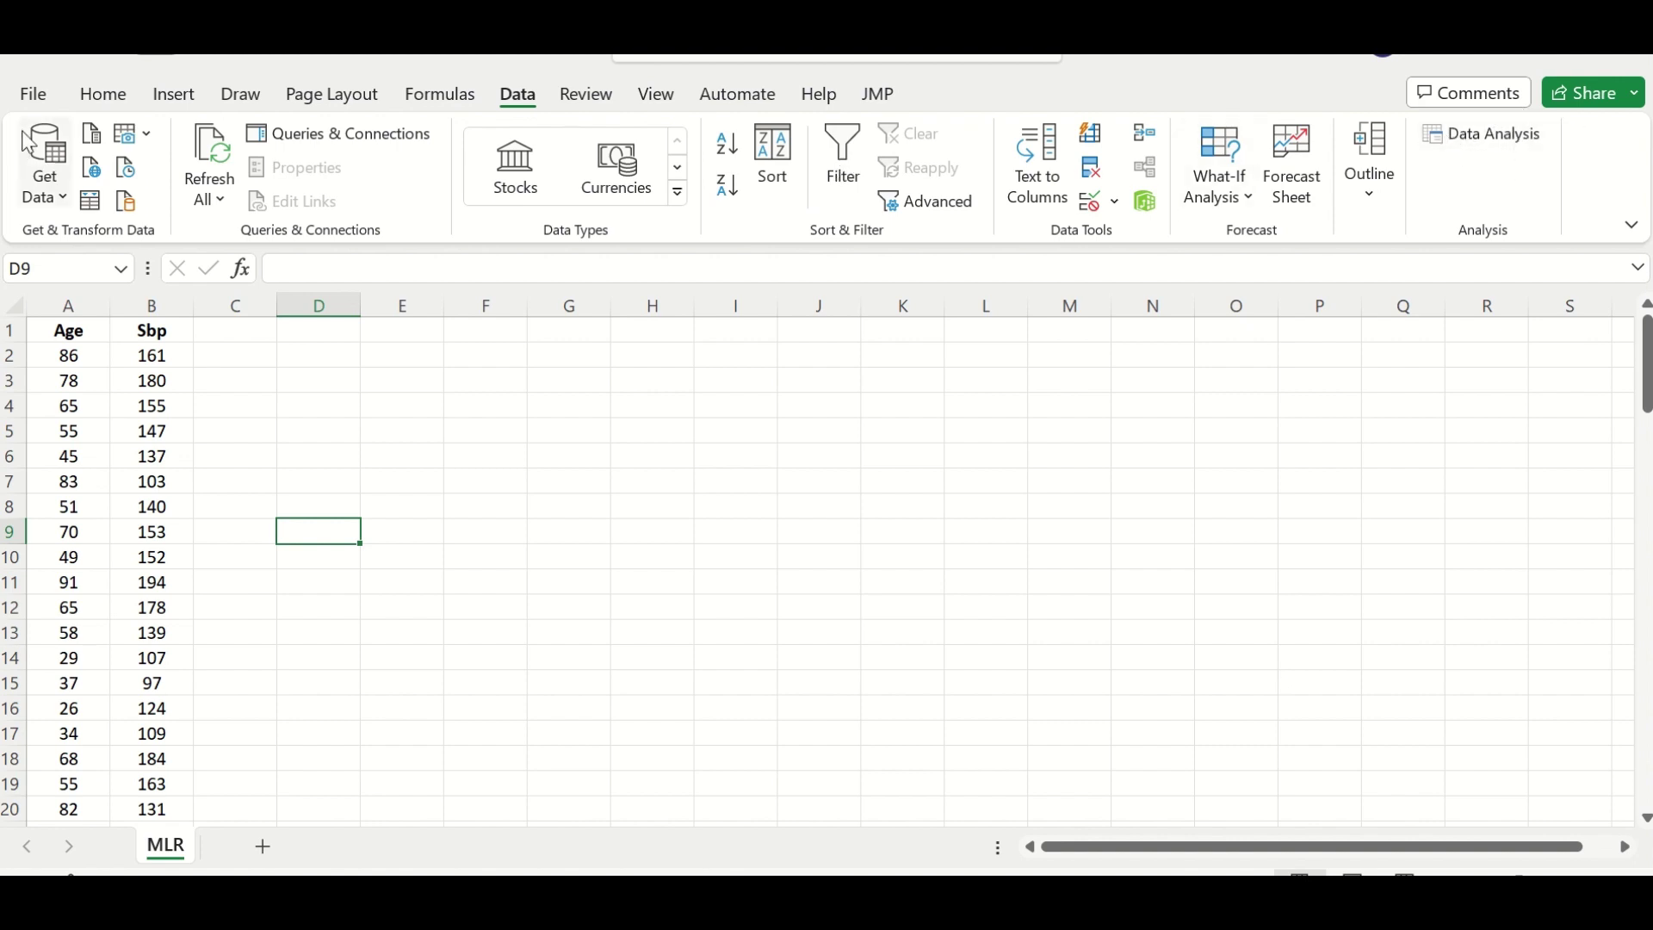
pyautogui.click(34, 98)
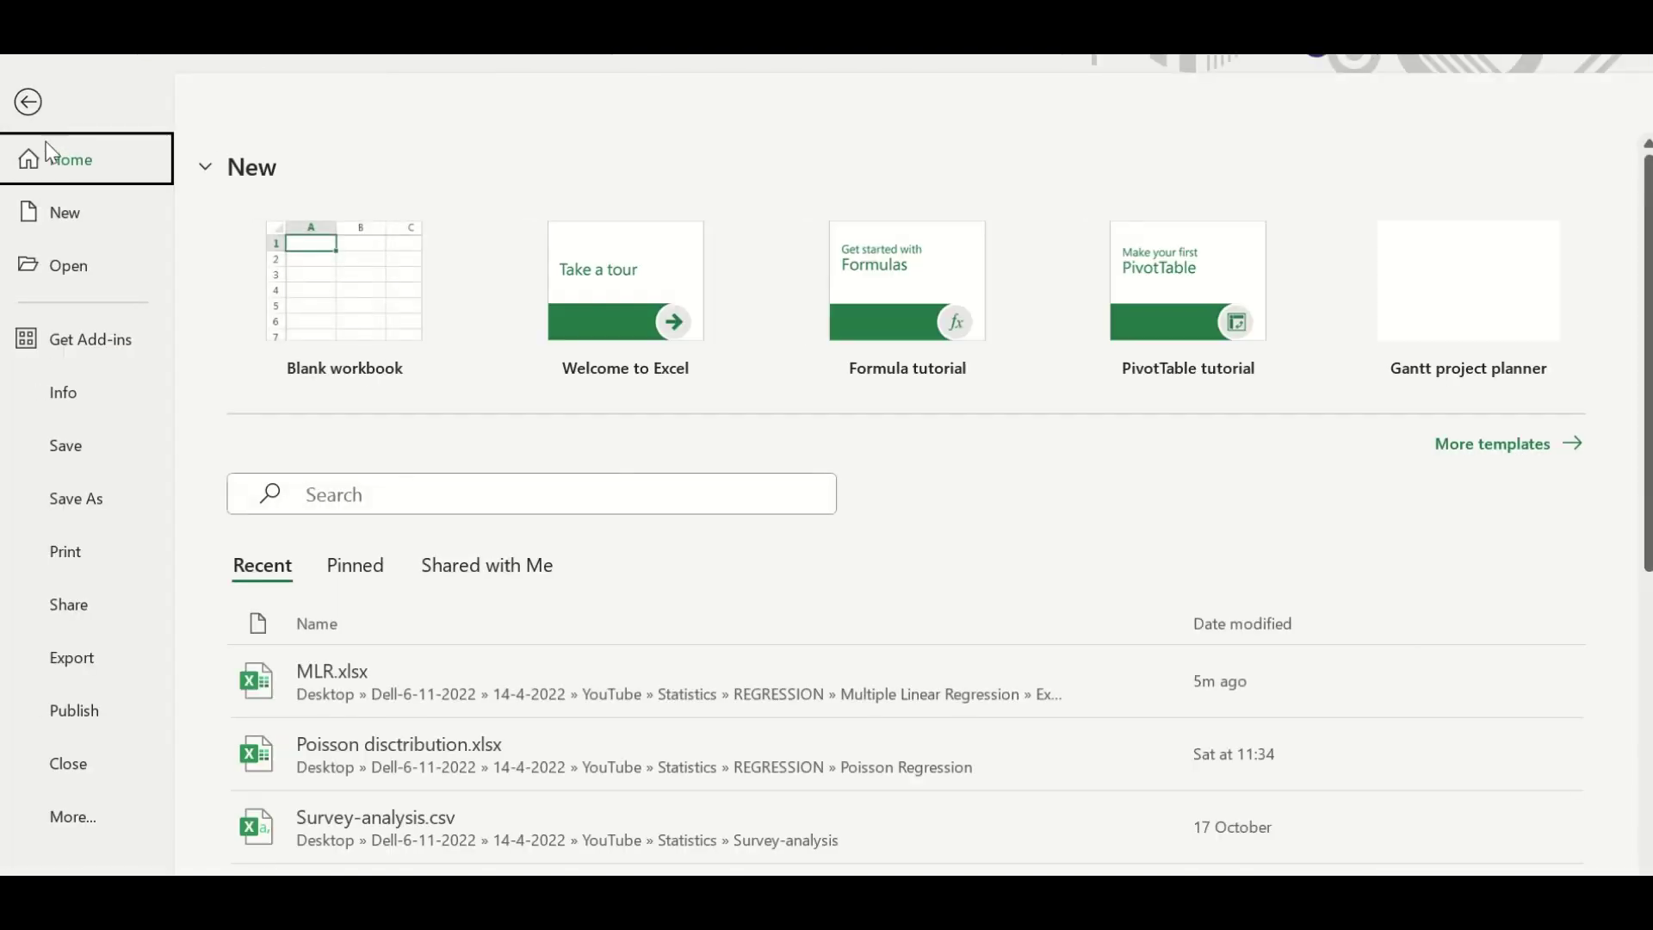
pyautogui.click(69, 814)
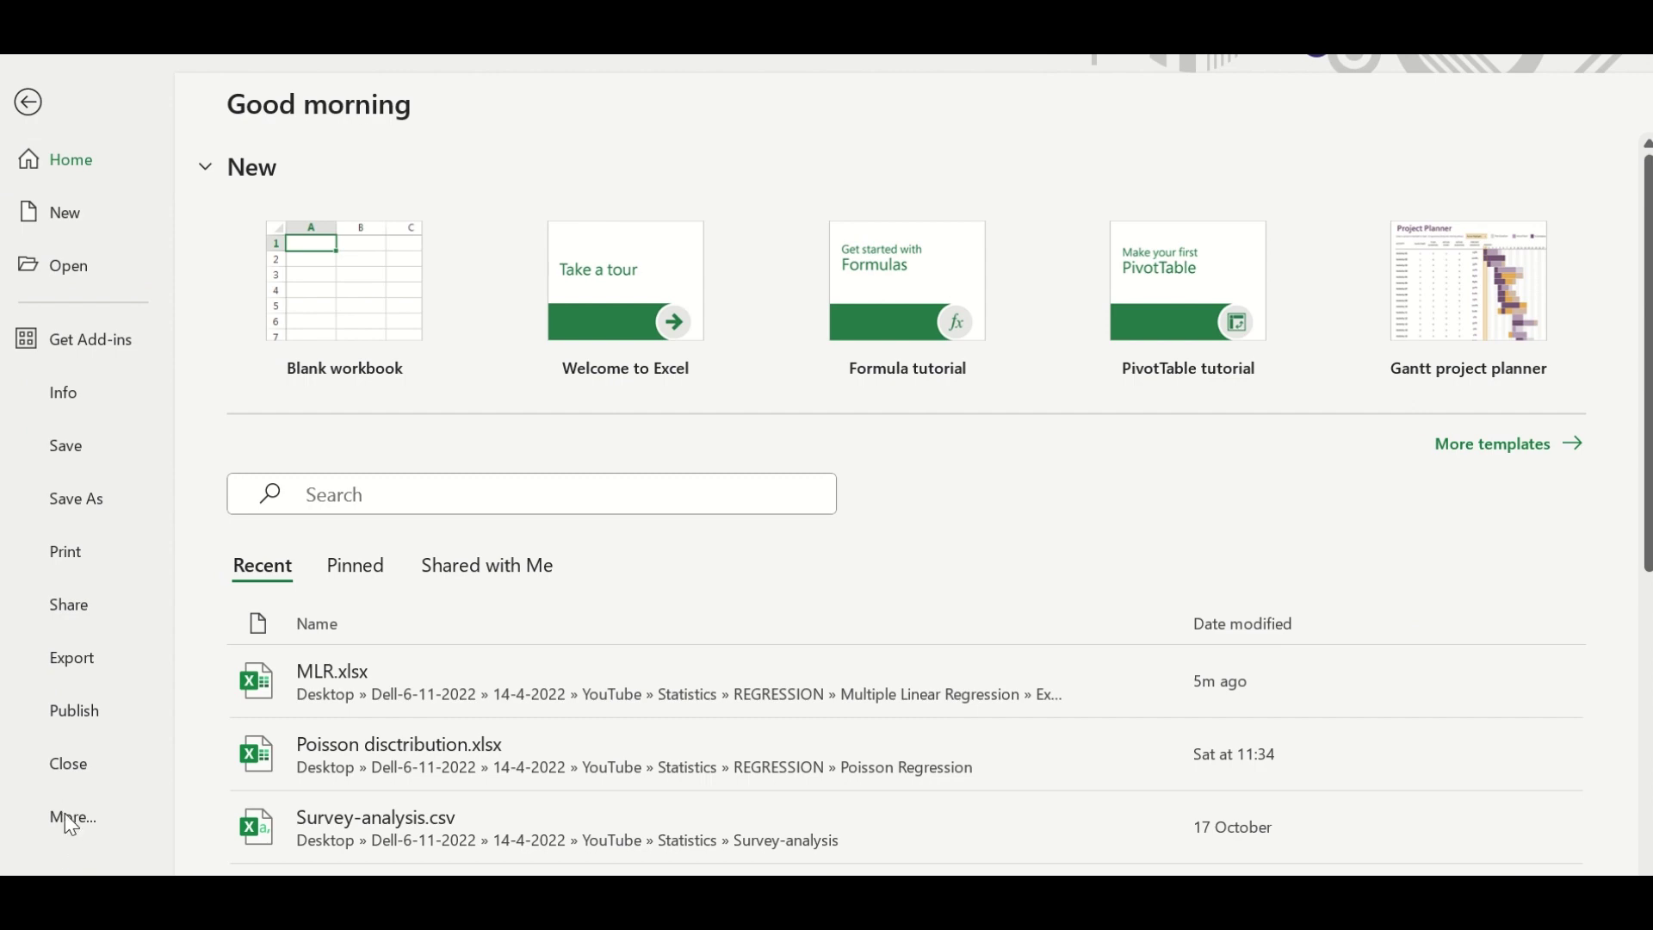
pyautogui.click(236, 819)
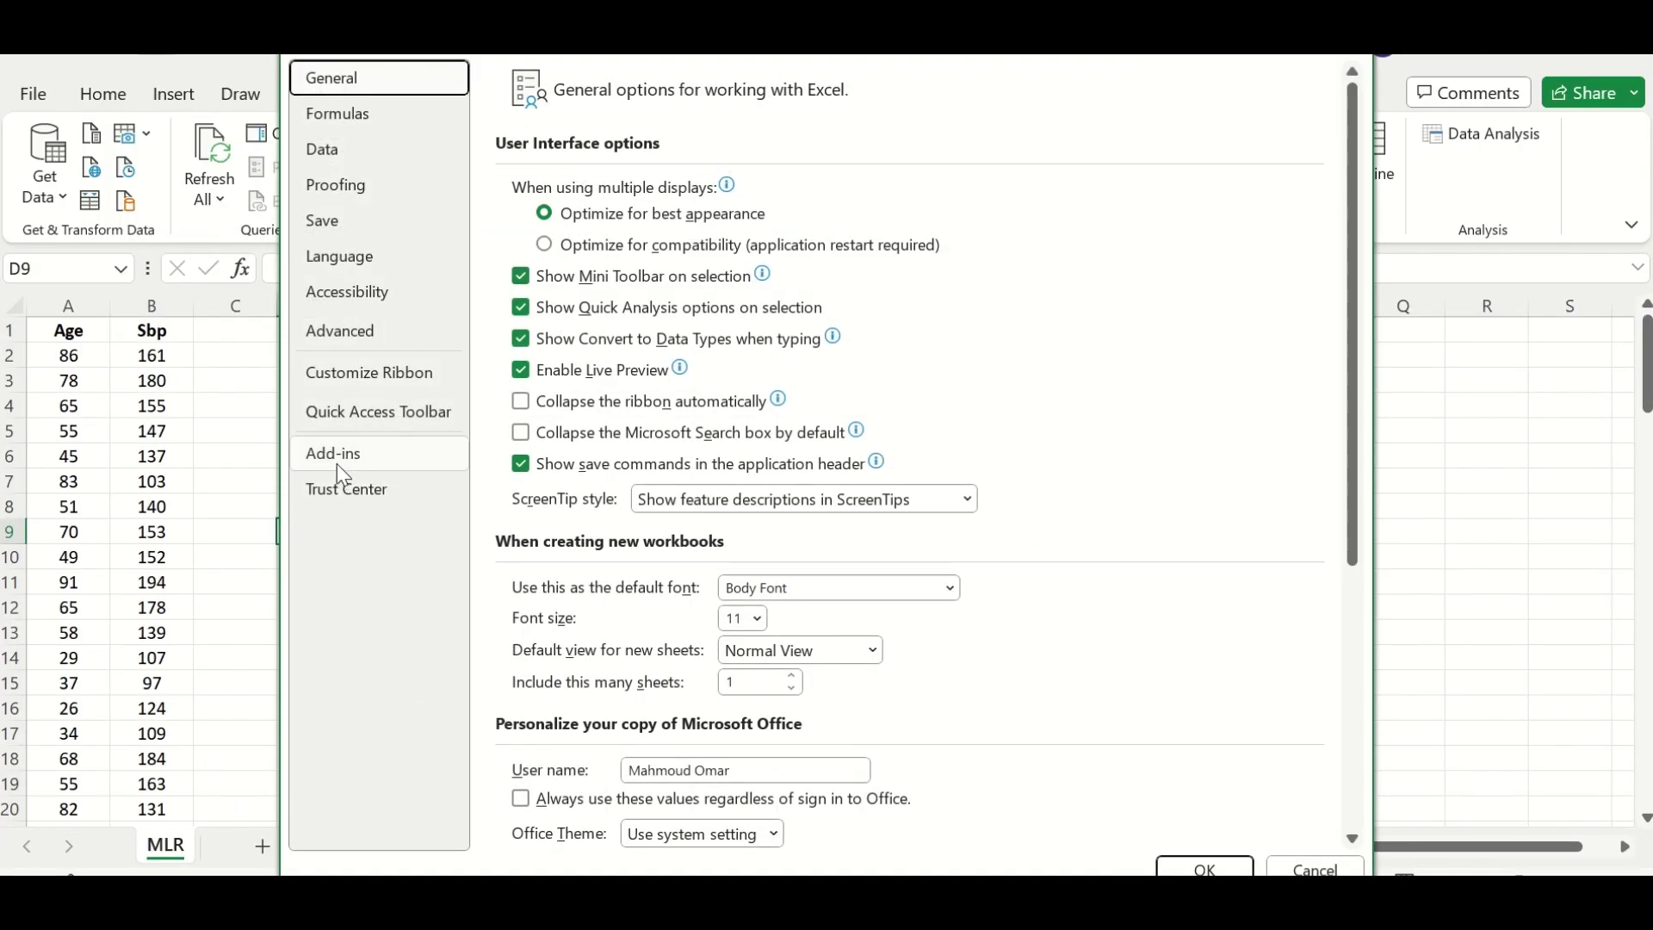
pyautogui.click(338, 460)
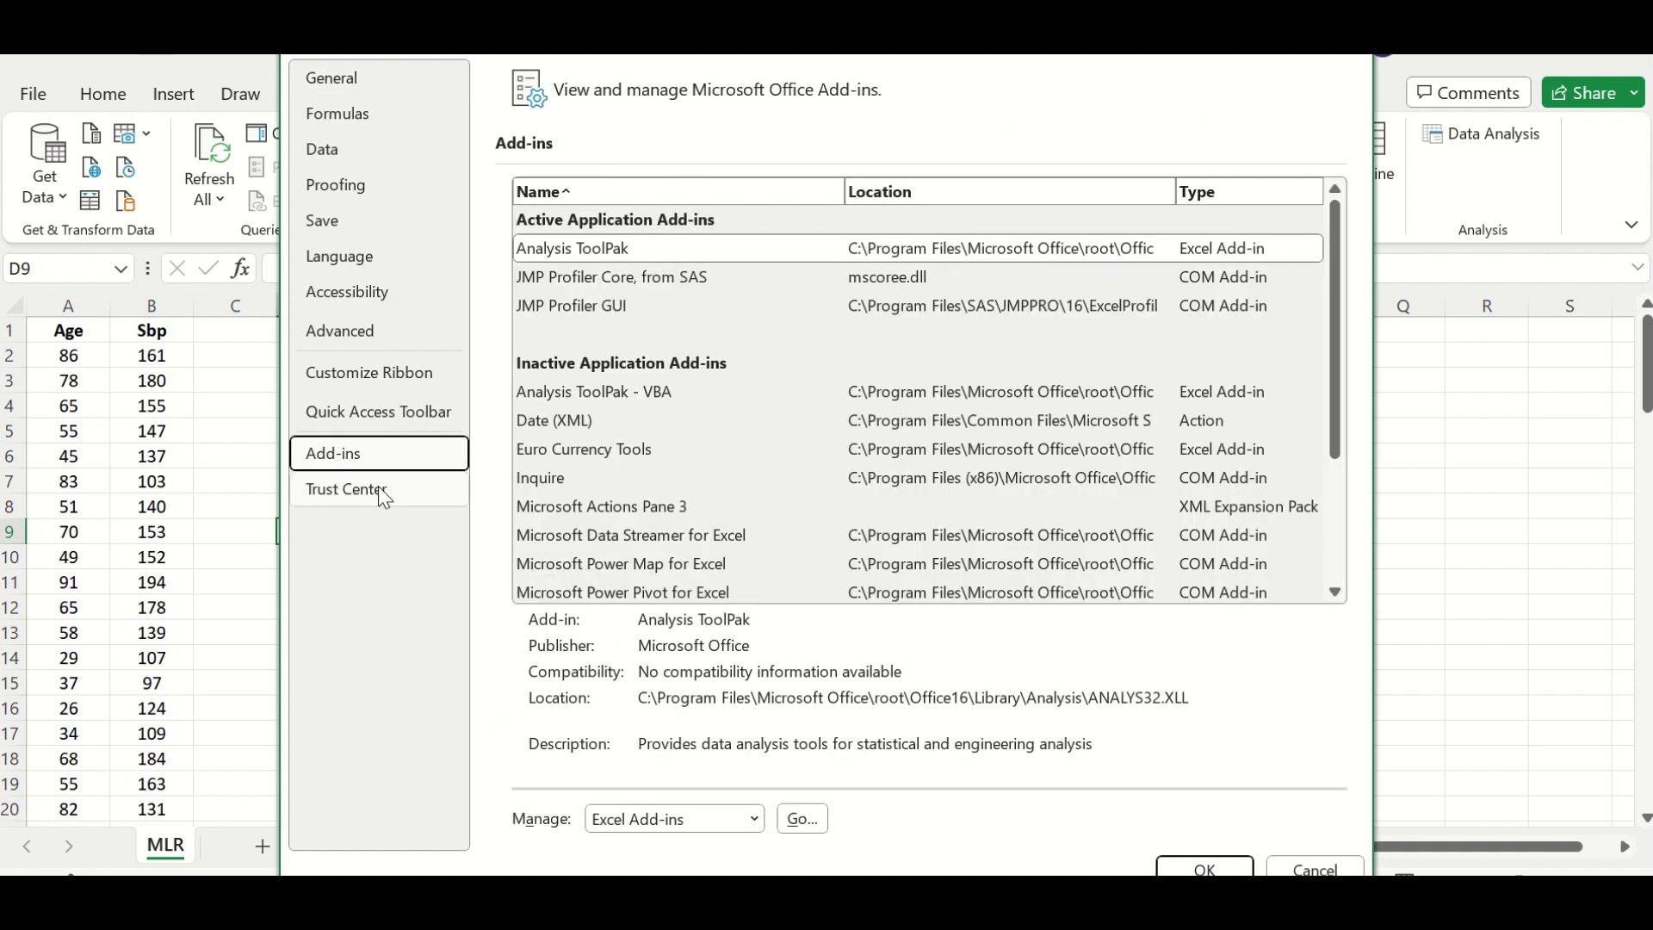
pyautogui.click(598, 250)
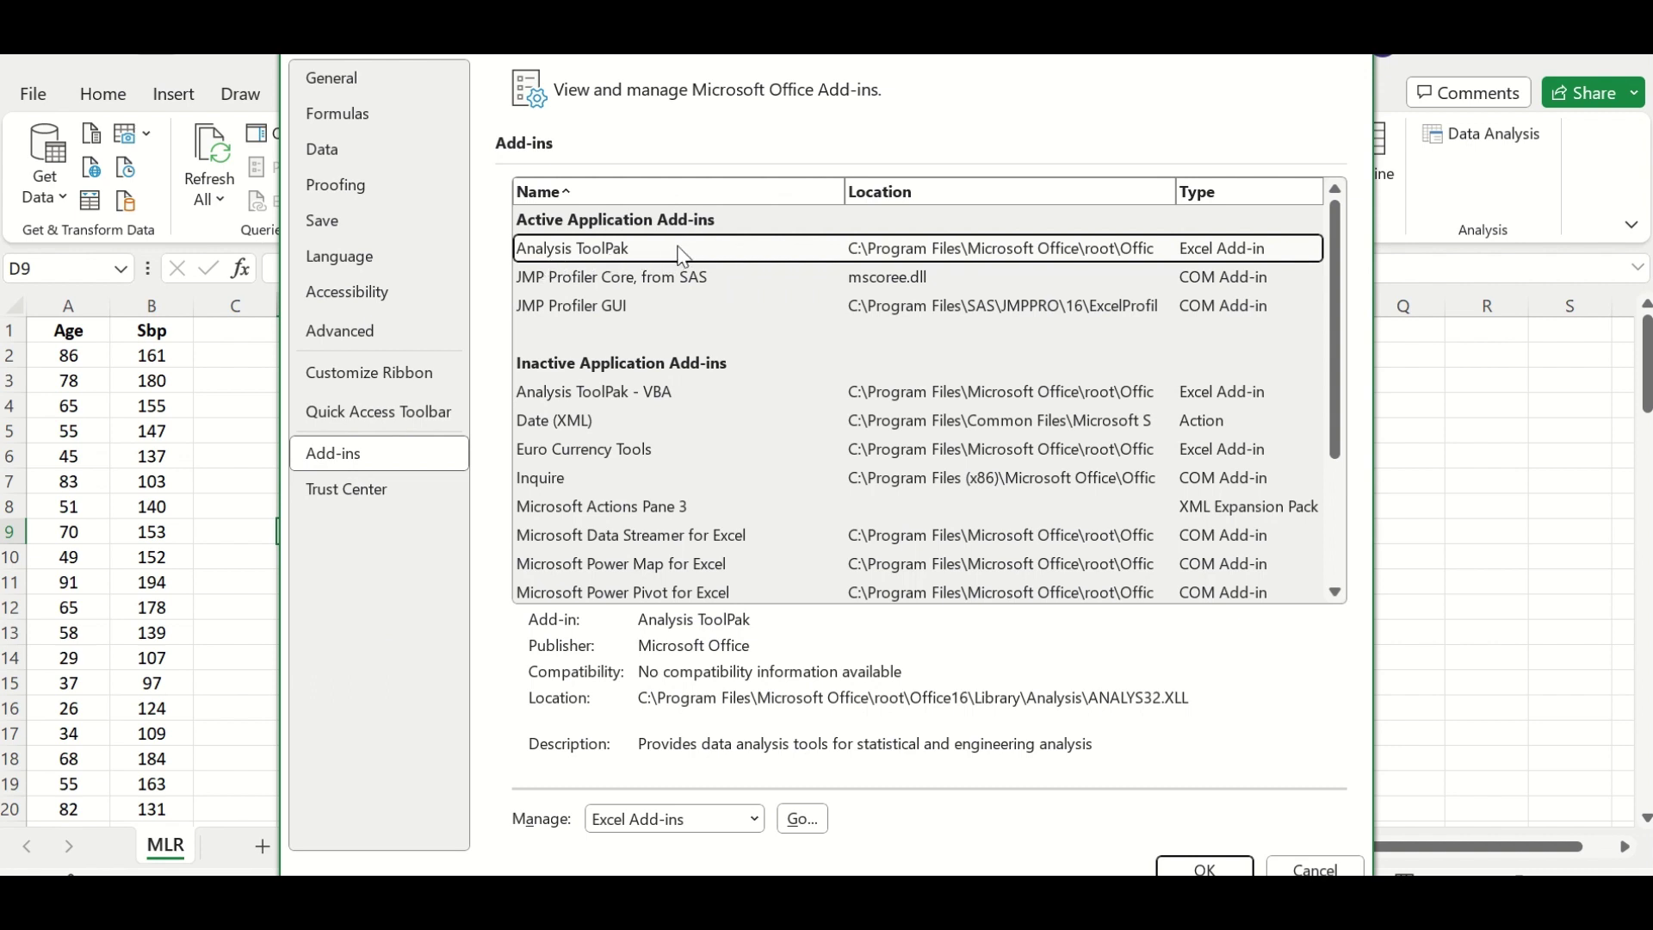
pyautogui.click(1216, 866)
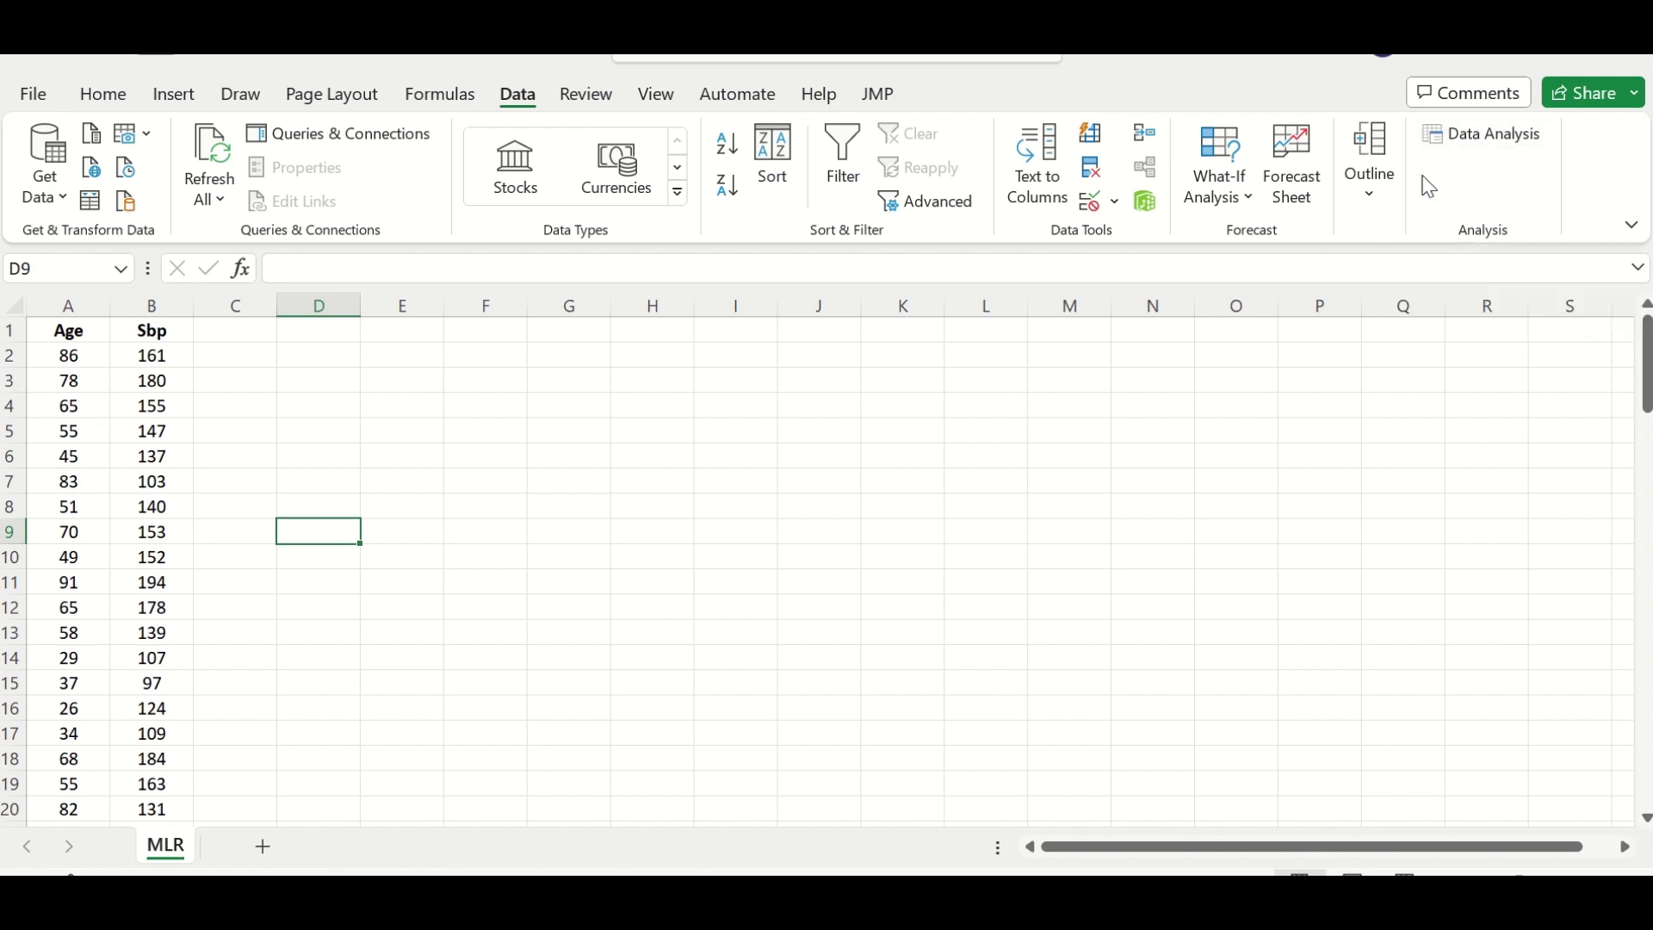
# - Open the Regression tool from Data Analysis and move its dialog aside
pyautogui.click(1466, 133)
pyautogui.scroll(-1, 749, 422)
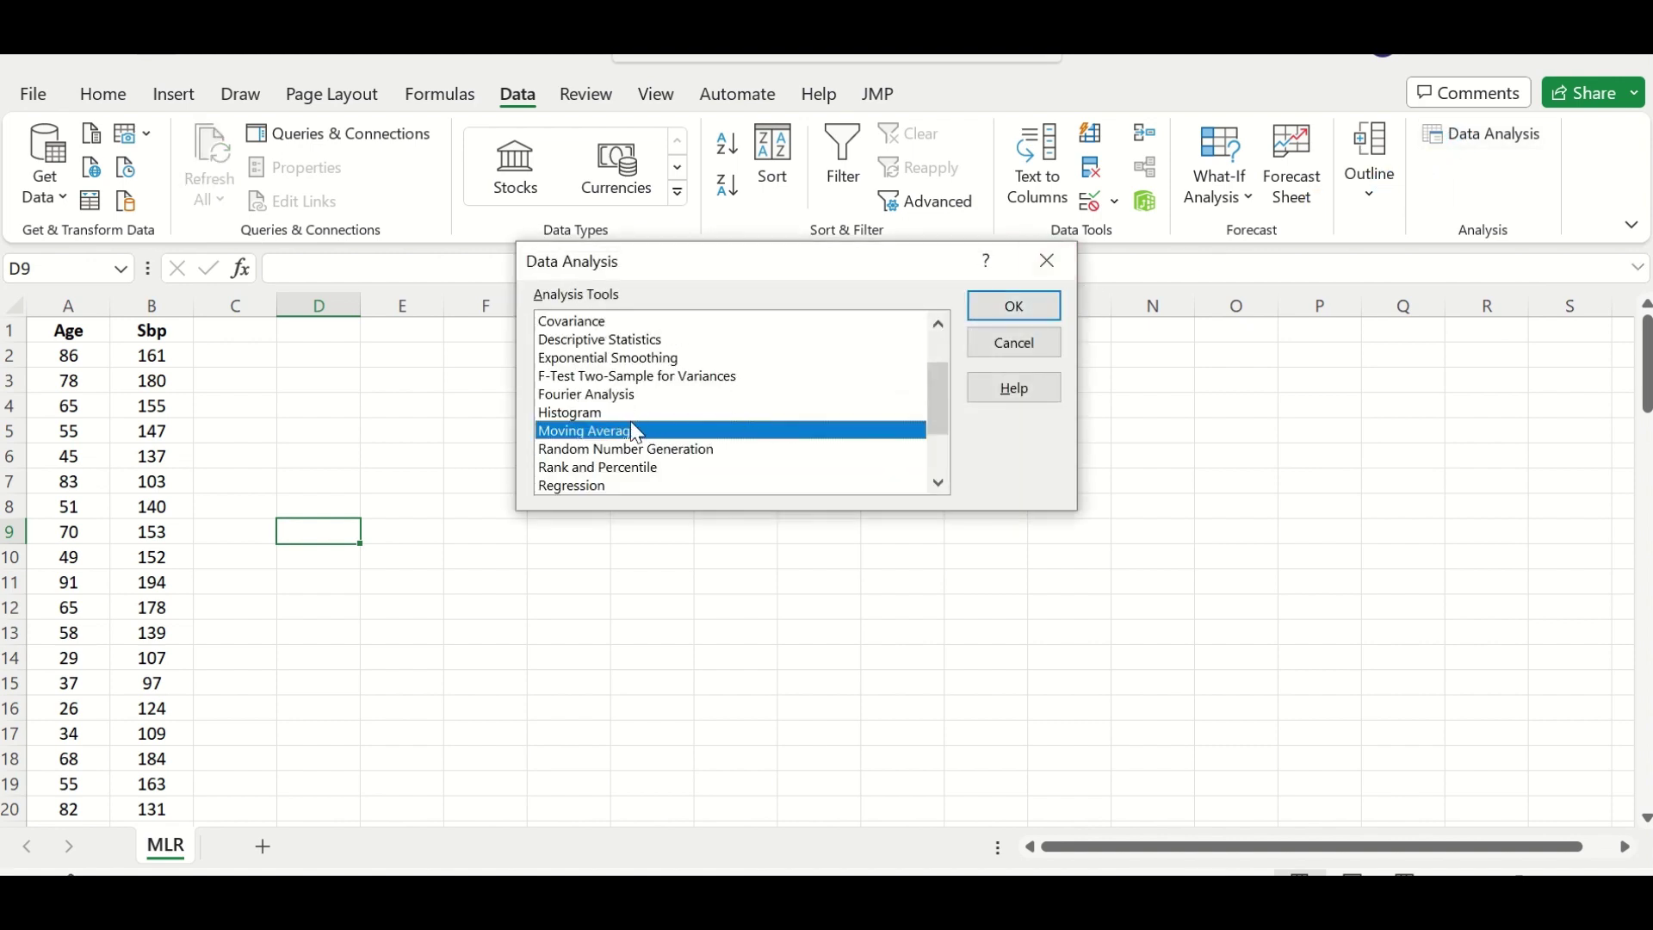
pyautogui.scroll(-2, 613, 469)
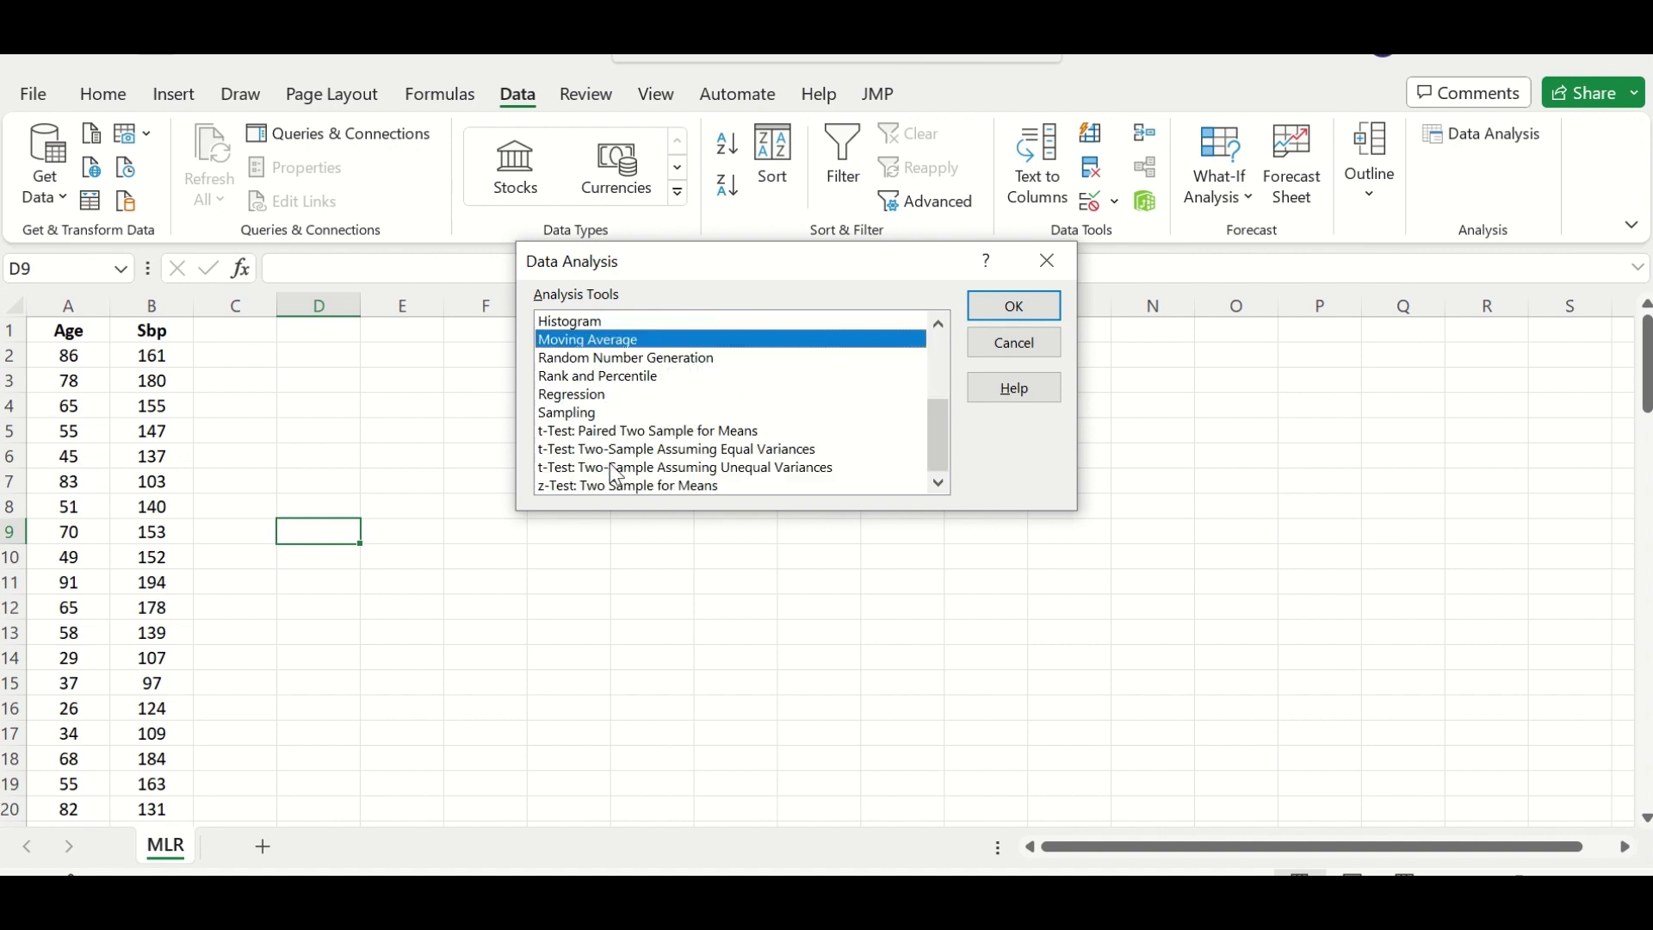
pyautogui.click(583, 395)
pyautogui.click(1014, 305)
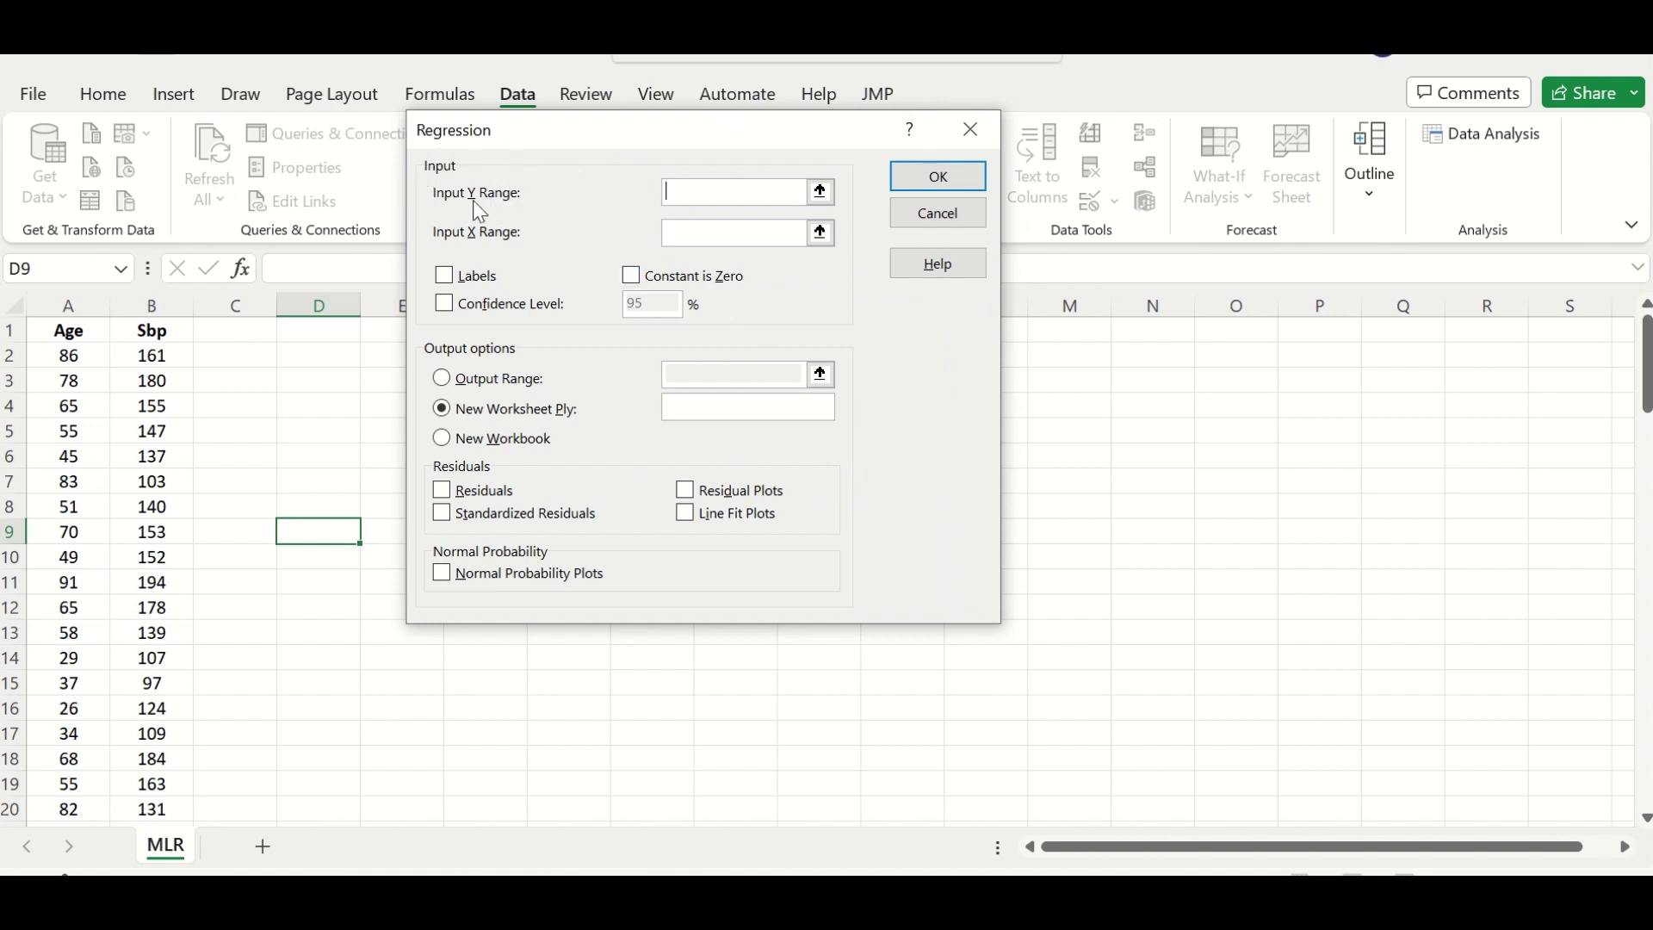
pyautogui.moveTo(632, 130); pyautogui.dragTo(900, 181)
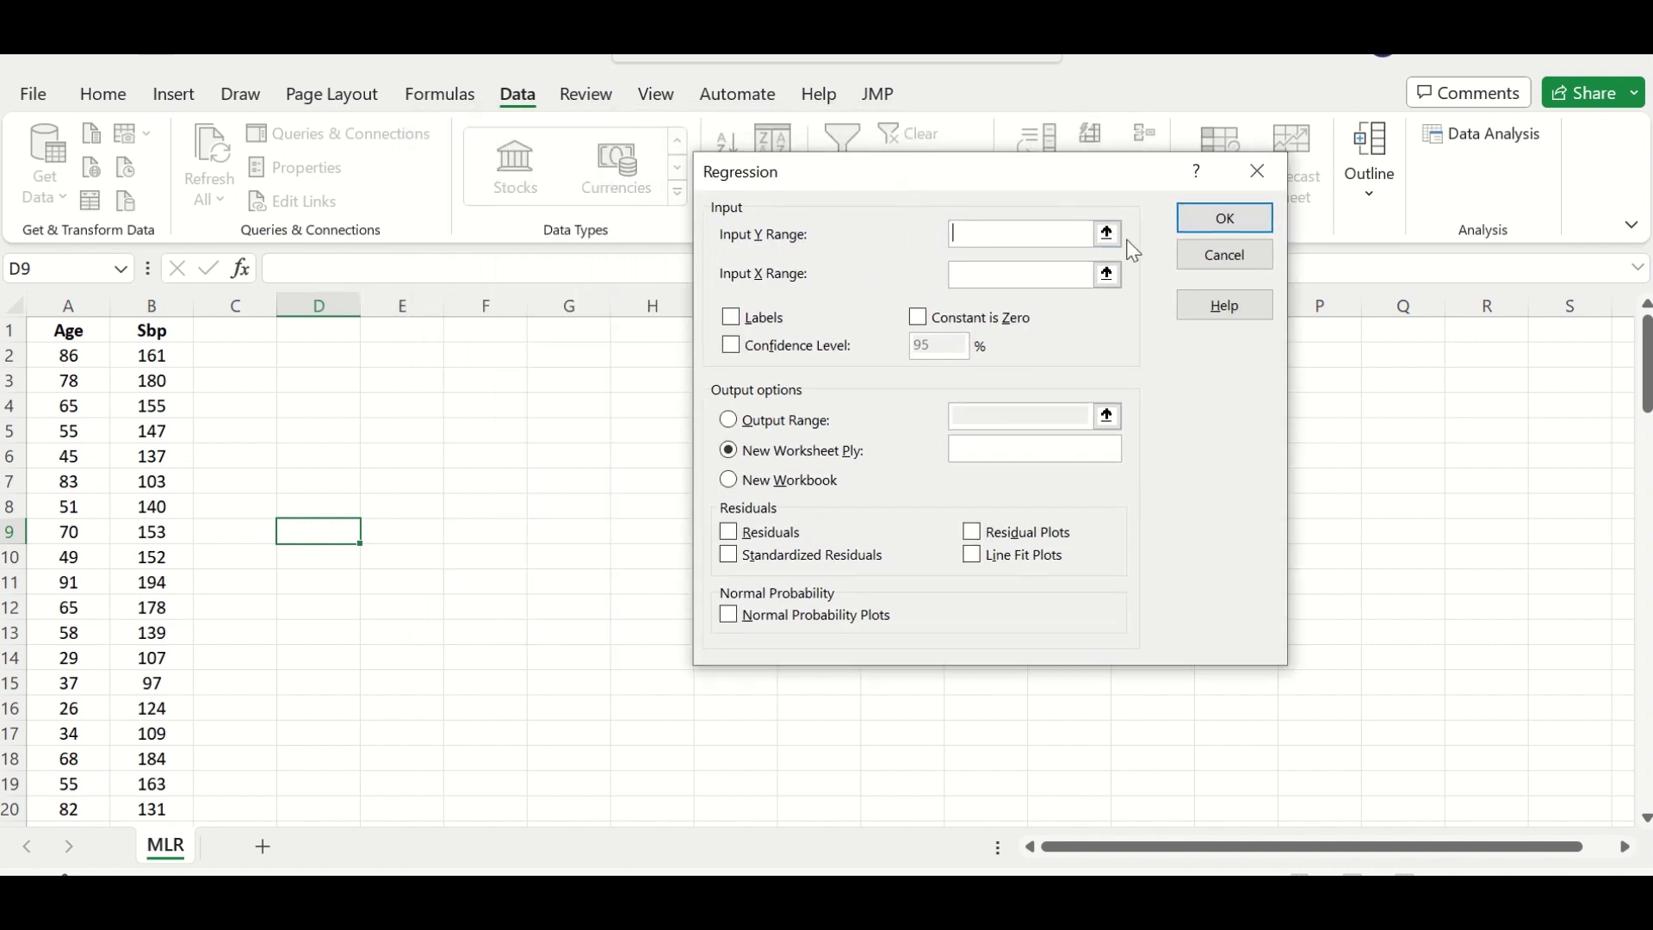
pyautogui.moveTo(1024, 176); pyautogui.dragTo(968, 183)
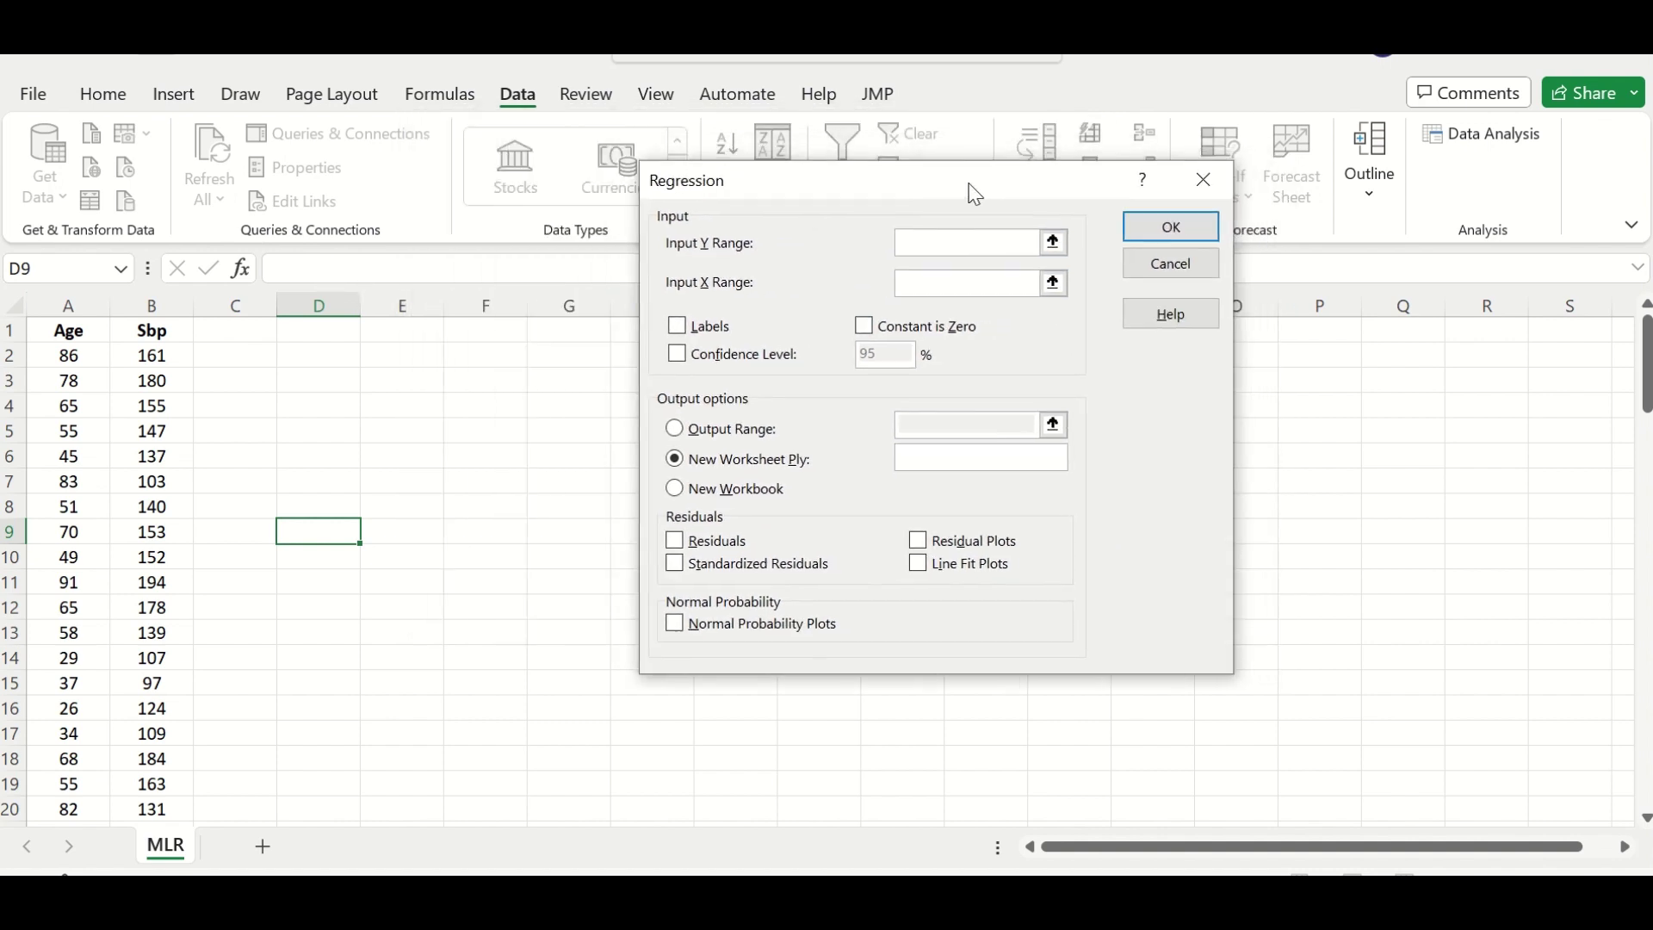
# - Set the Input Y Range to the Sbp column, $B$1:$B$101
pyautogui.click(1053, 241)
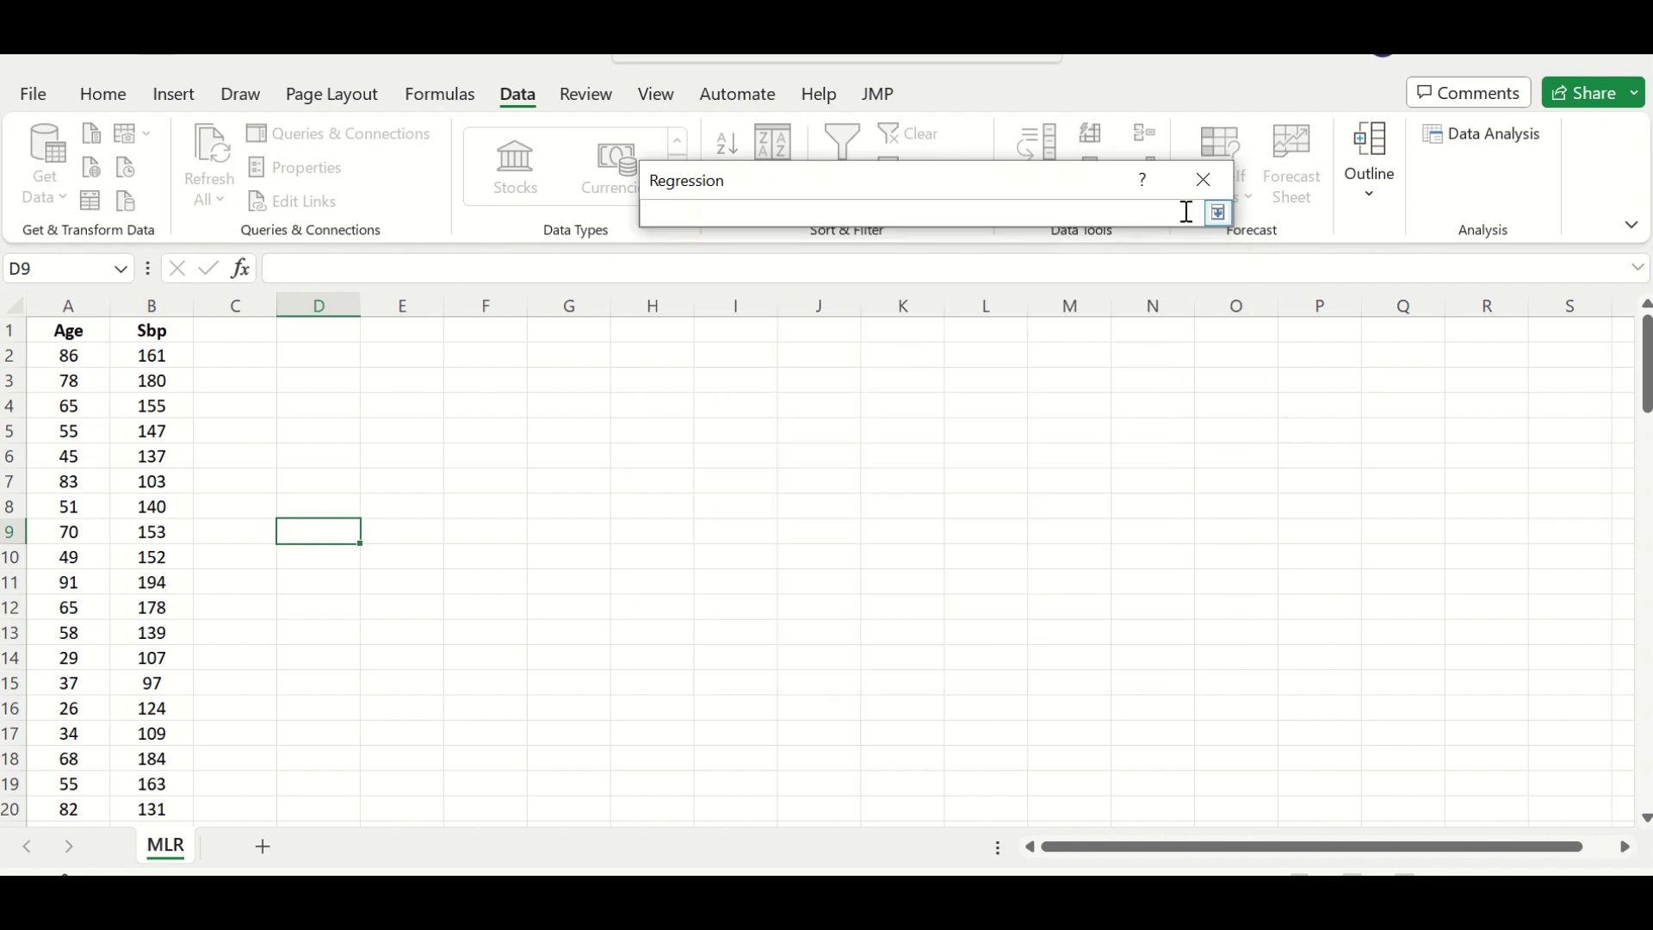
pyautogui.click(1218, 212)
pyautogui.click(1055, 243)
pyautogui.click(153, 328)
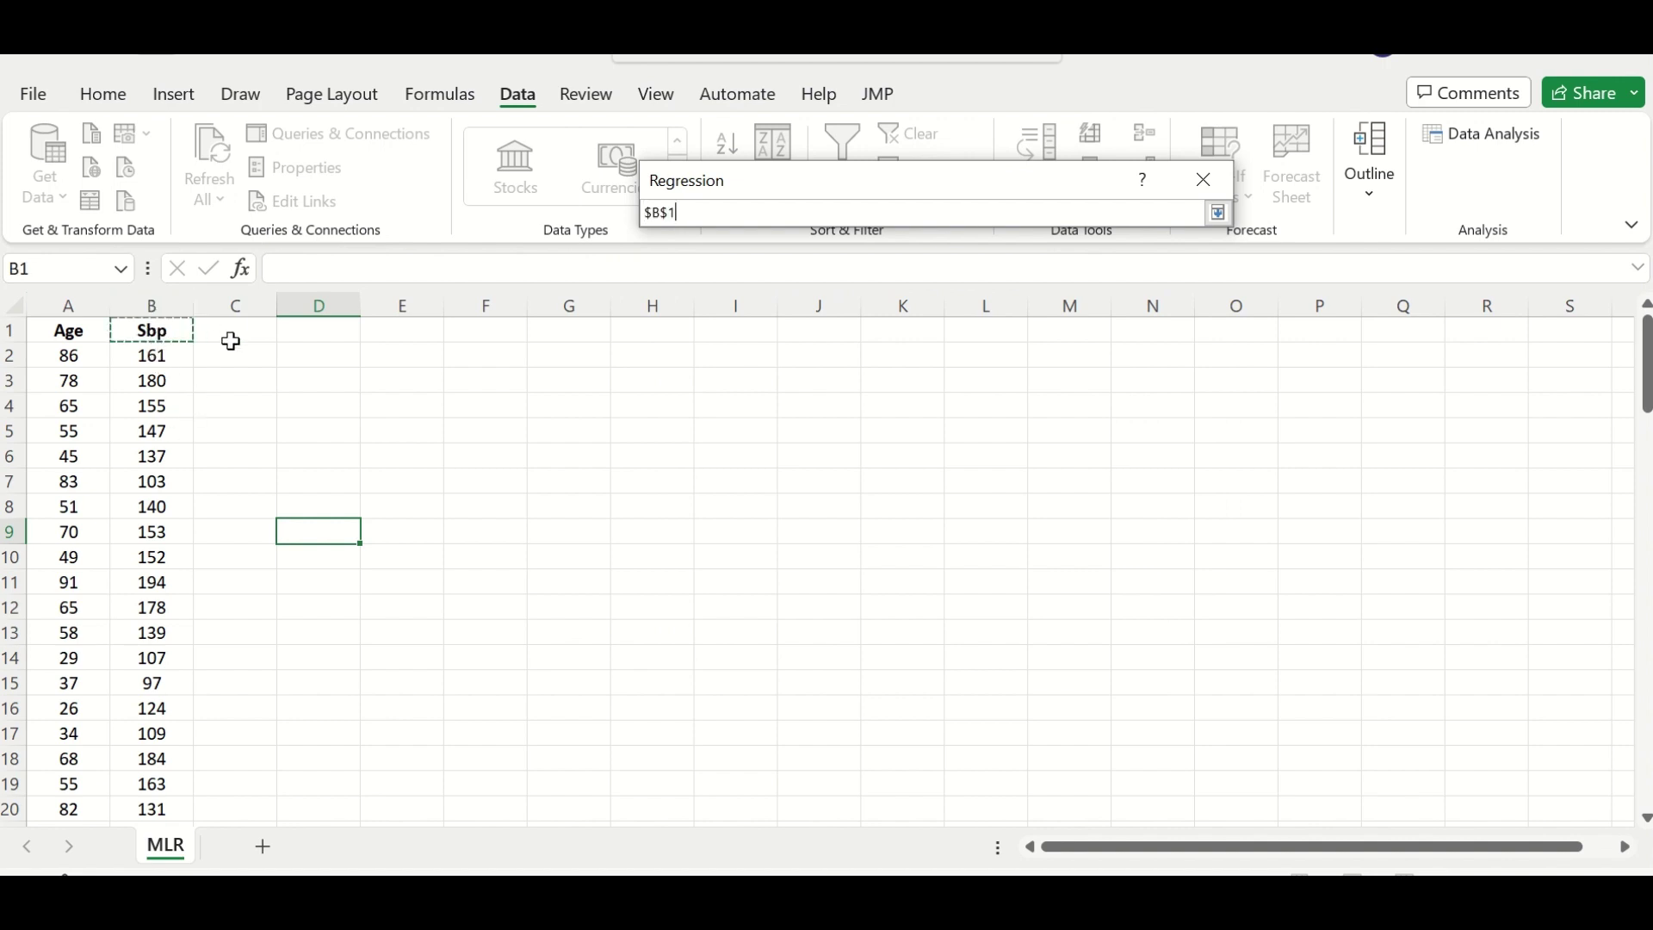
pyautogui.hotkey('ctrl', 'shift', 'Down')
pyautogui.scroll(1, 229, 339)
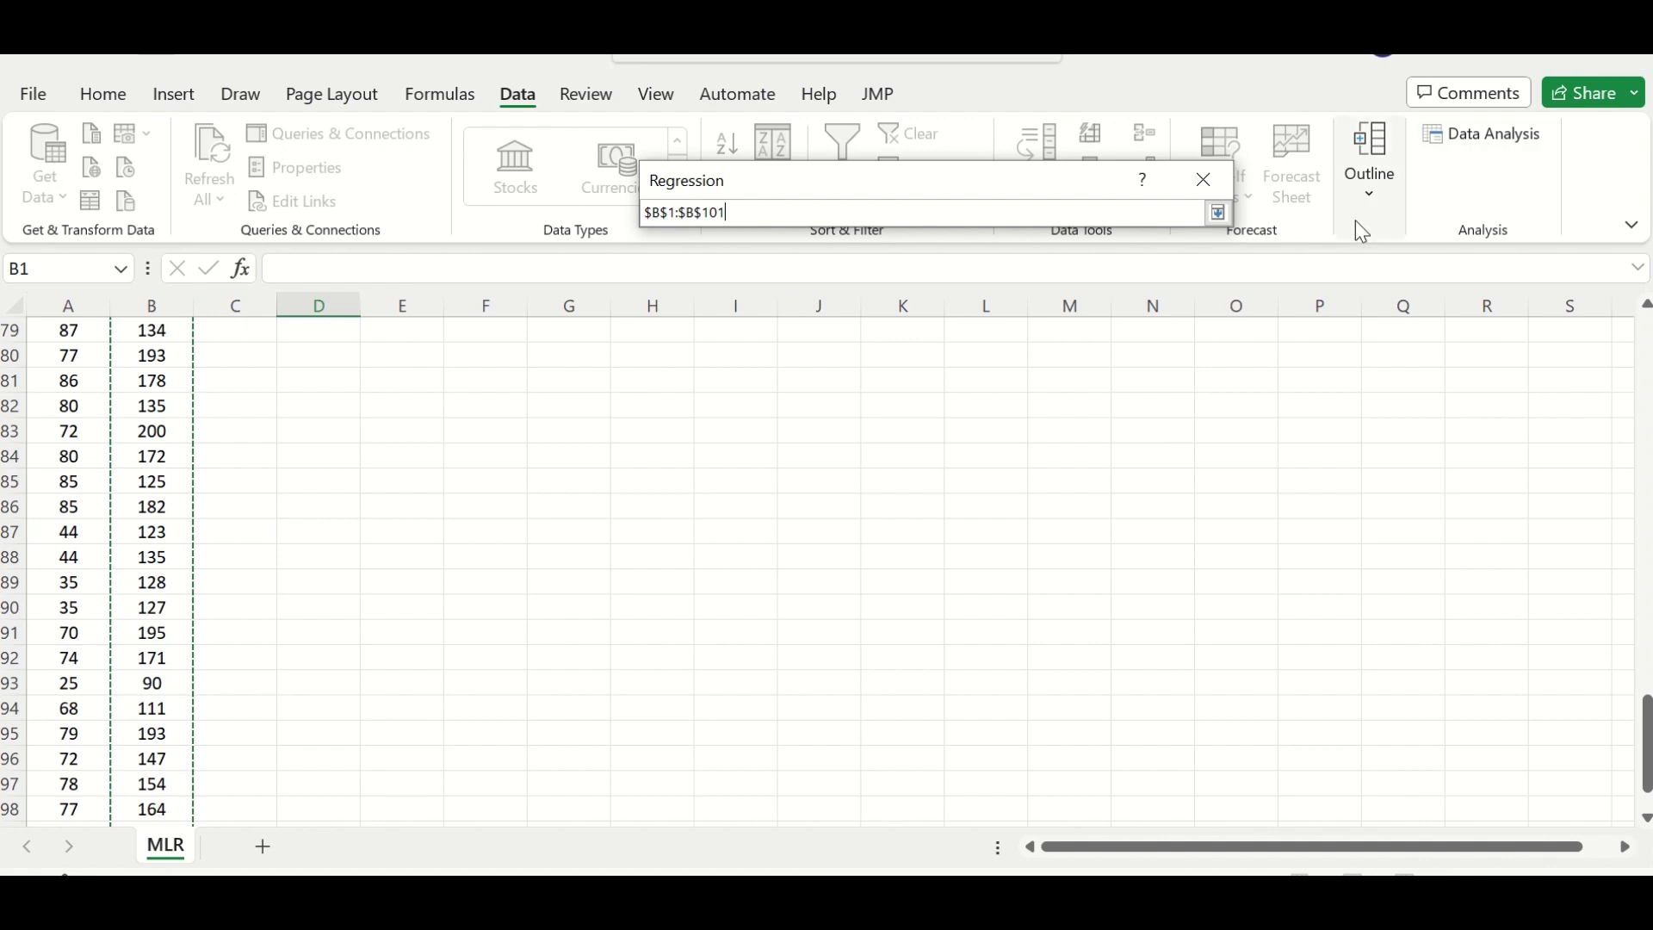
pyautogui.click(1219, 214)
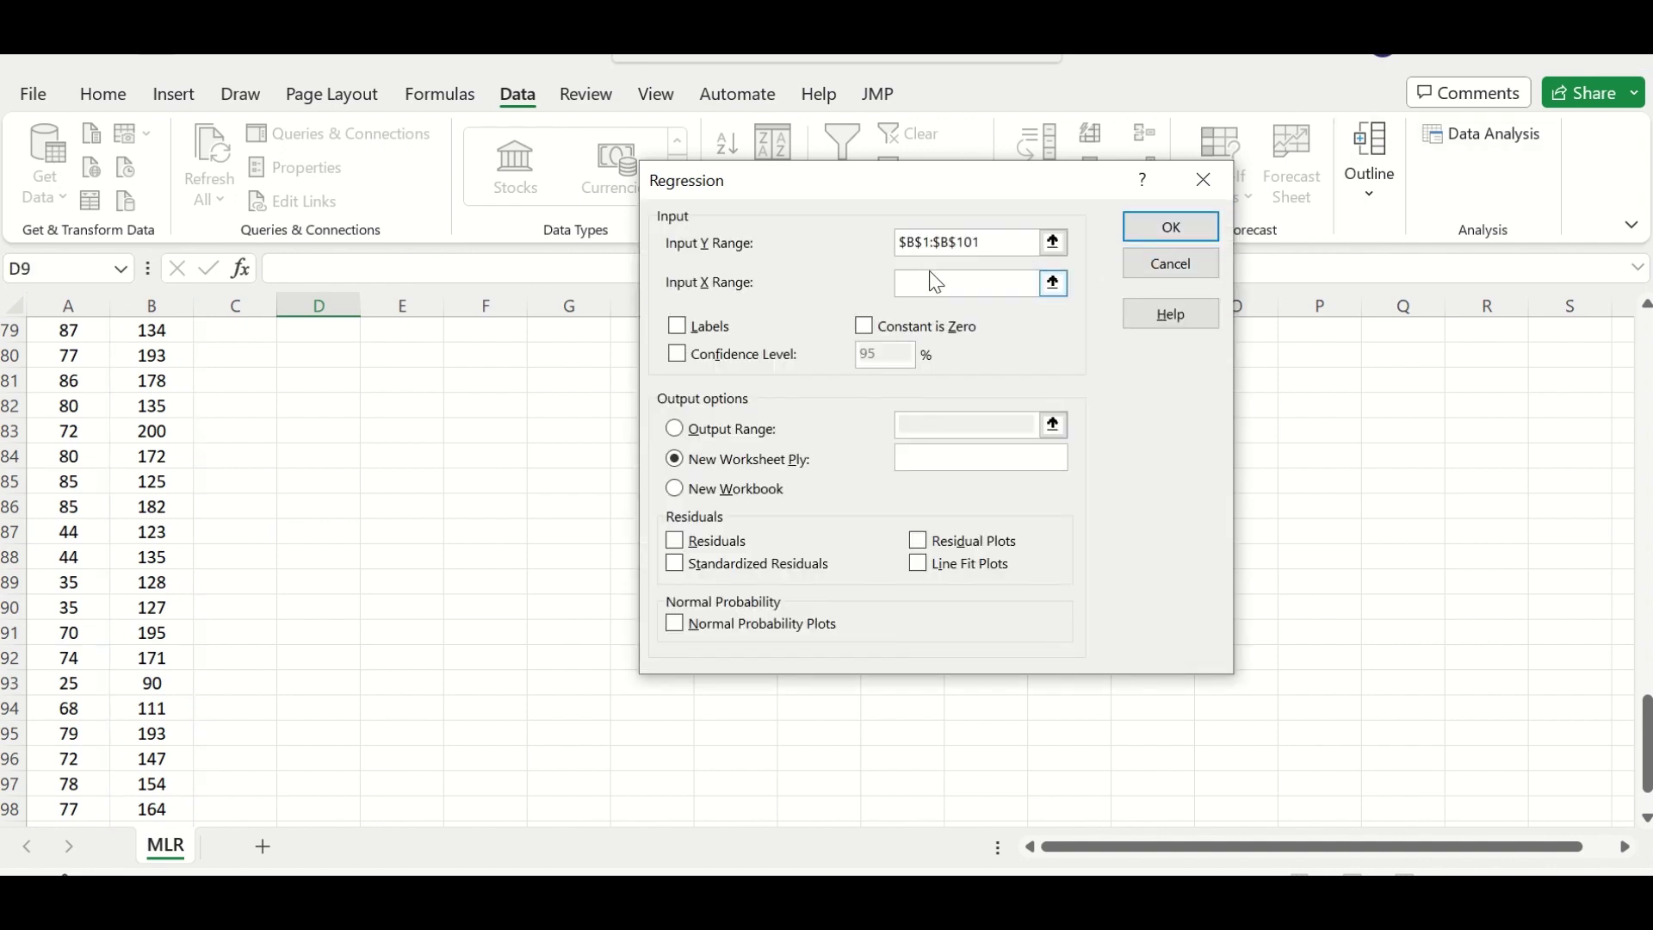
# - Set the Input X Range to the Age column, $A$1:$A$101
pyautogui.click(1054, 284)
pyautogui.scroll(17, 33, 428)
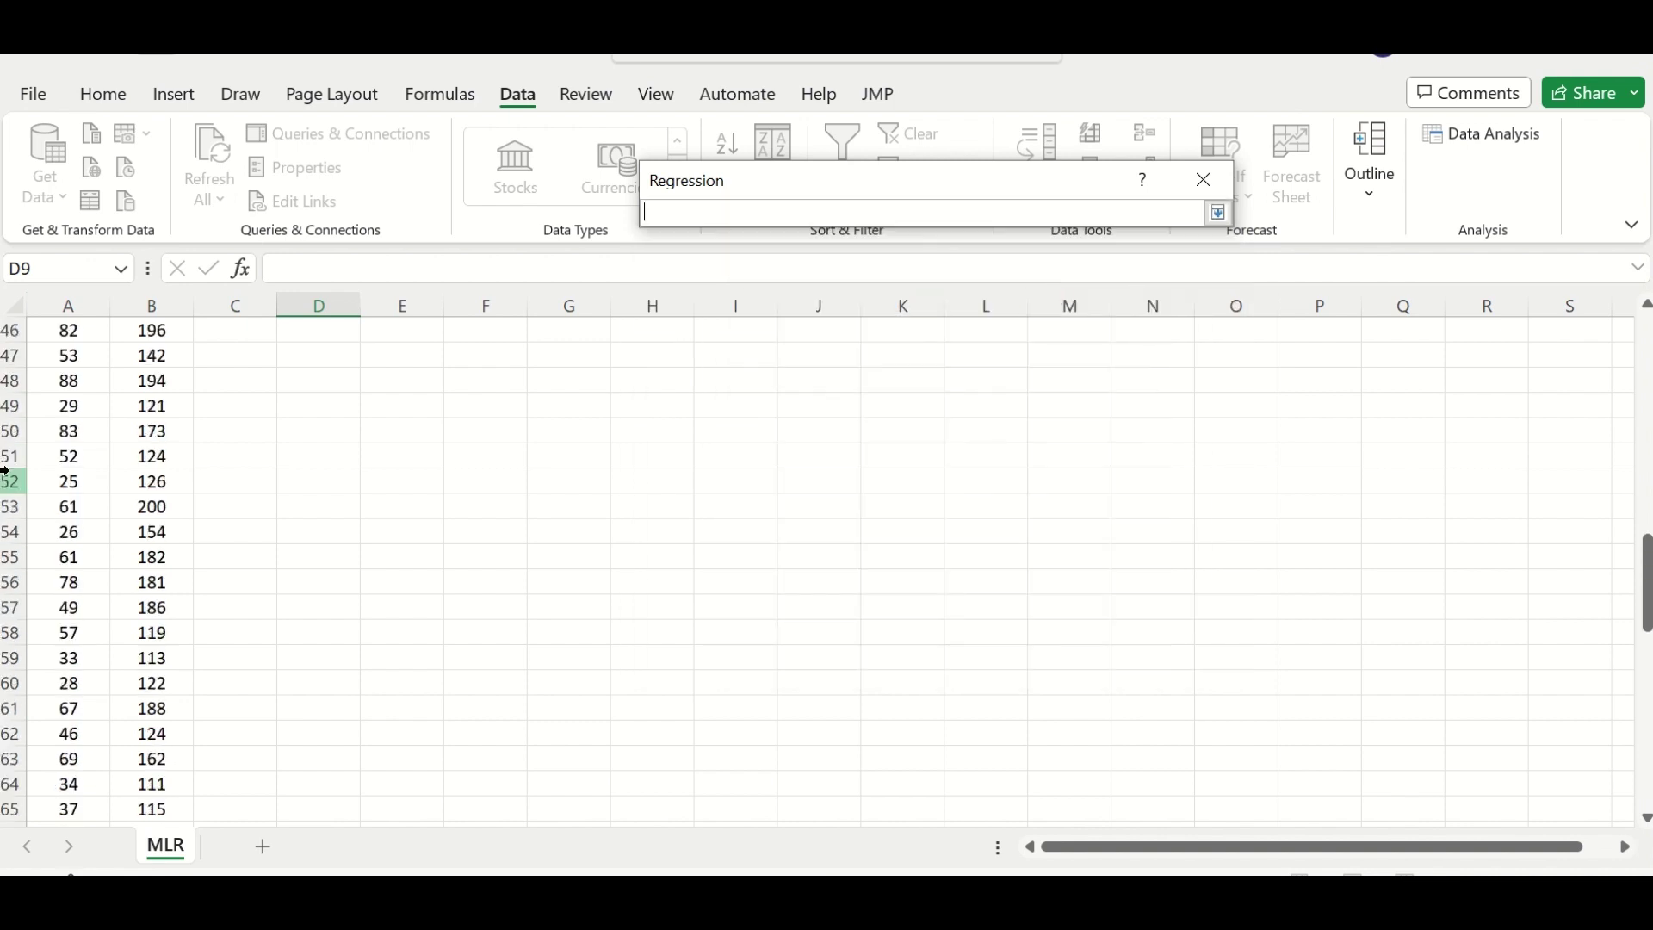
pyautogui.scroll(9, 32, 428)
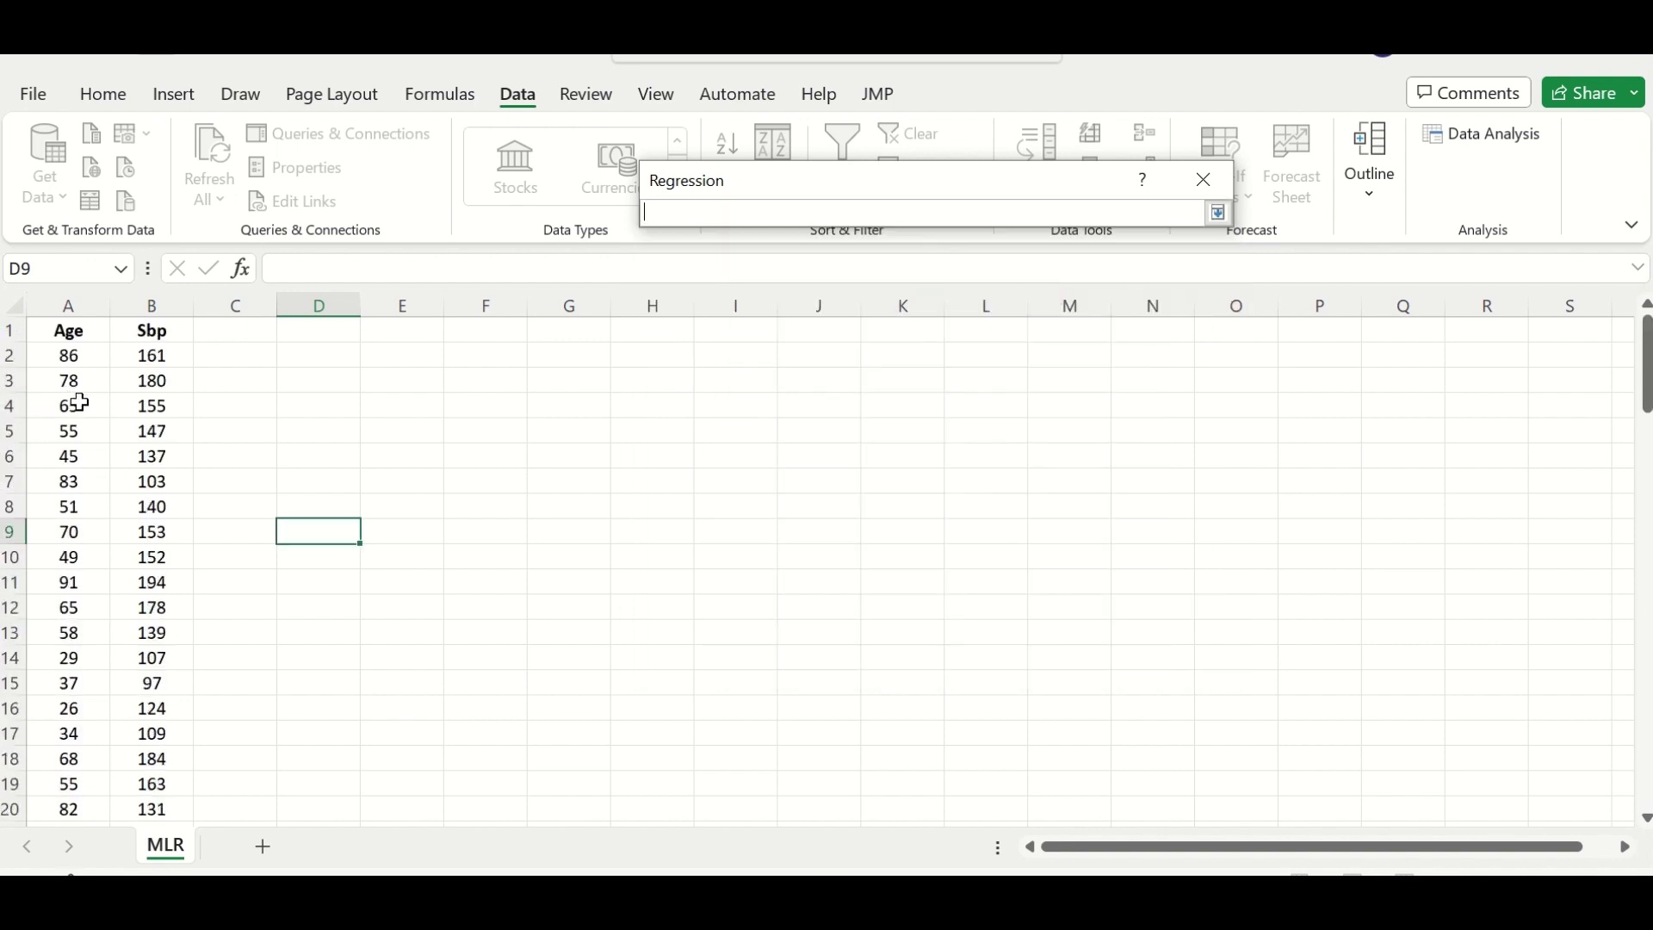
pyautogui.click(91, 330)
pyautogui.hotkey('ctrl', 'shift', 'Down')
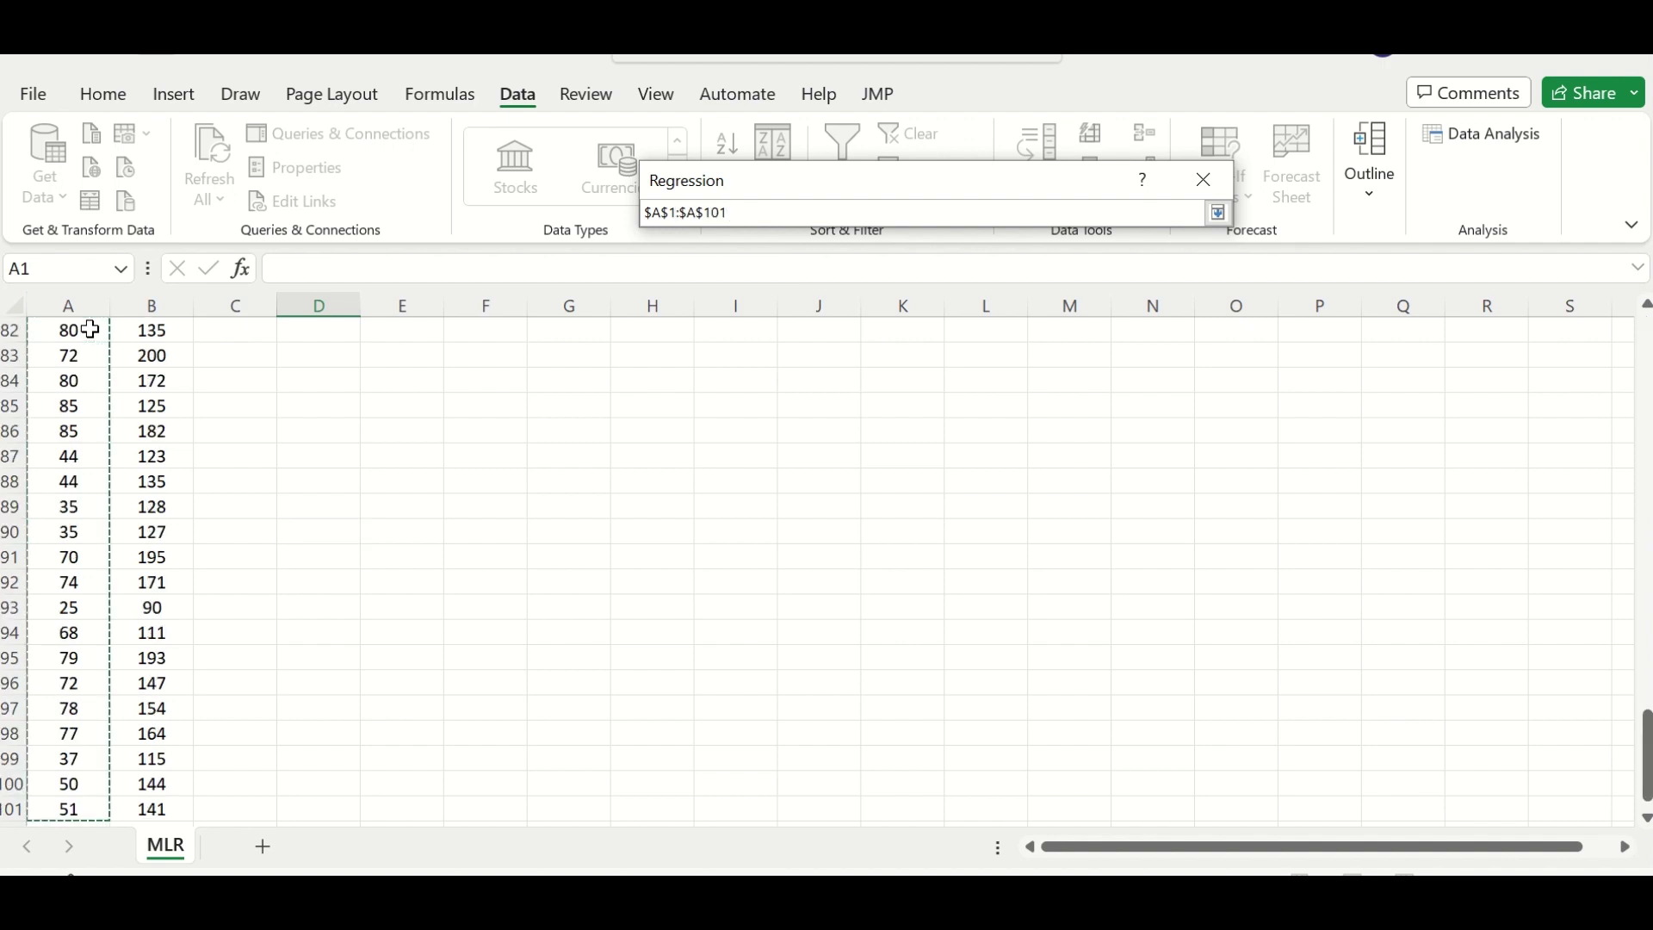
pyautogui.click(1218, 213)
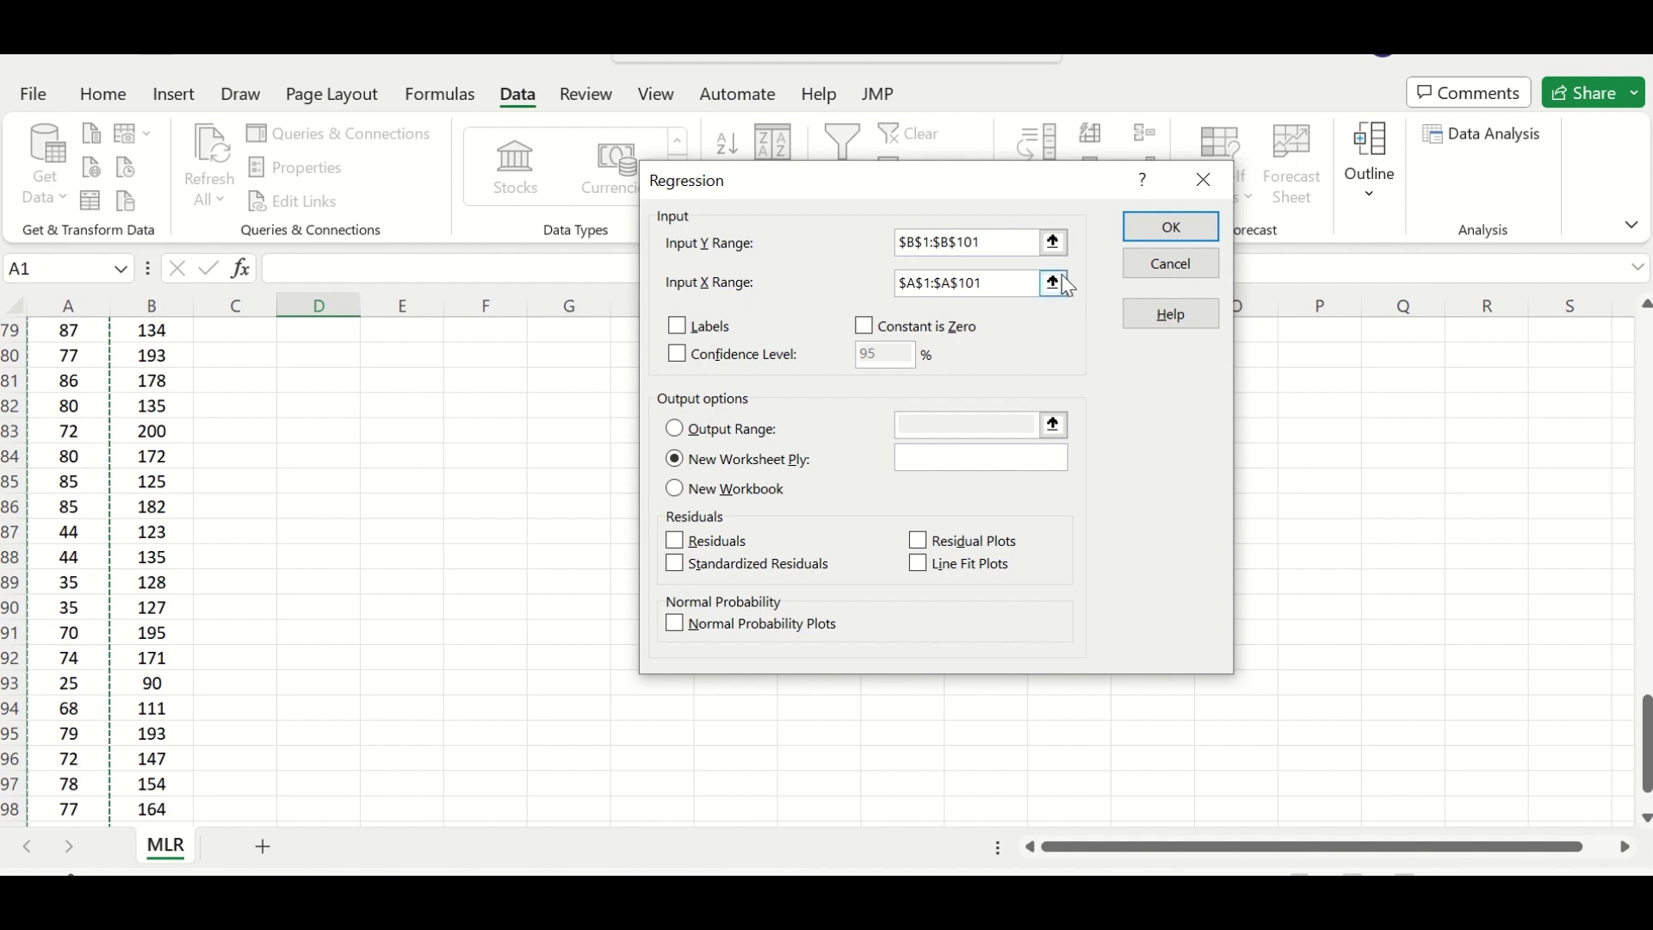
# - Enable Labels, 95% confidence level, residuals, standardized residuals, and residual, line fit and normal probability plots
pyautogui.click(679, 326)
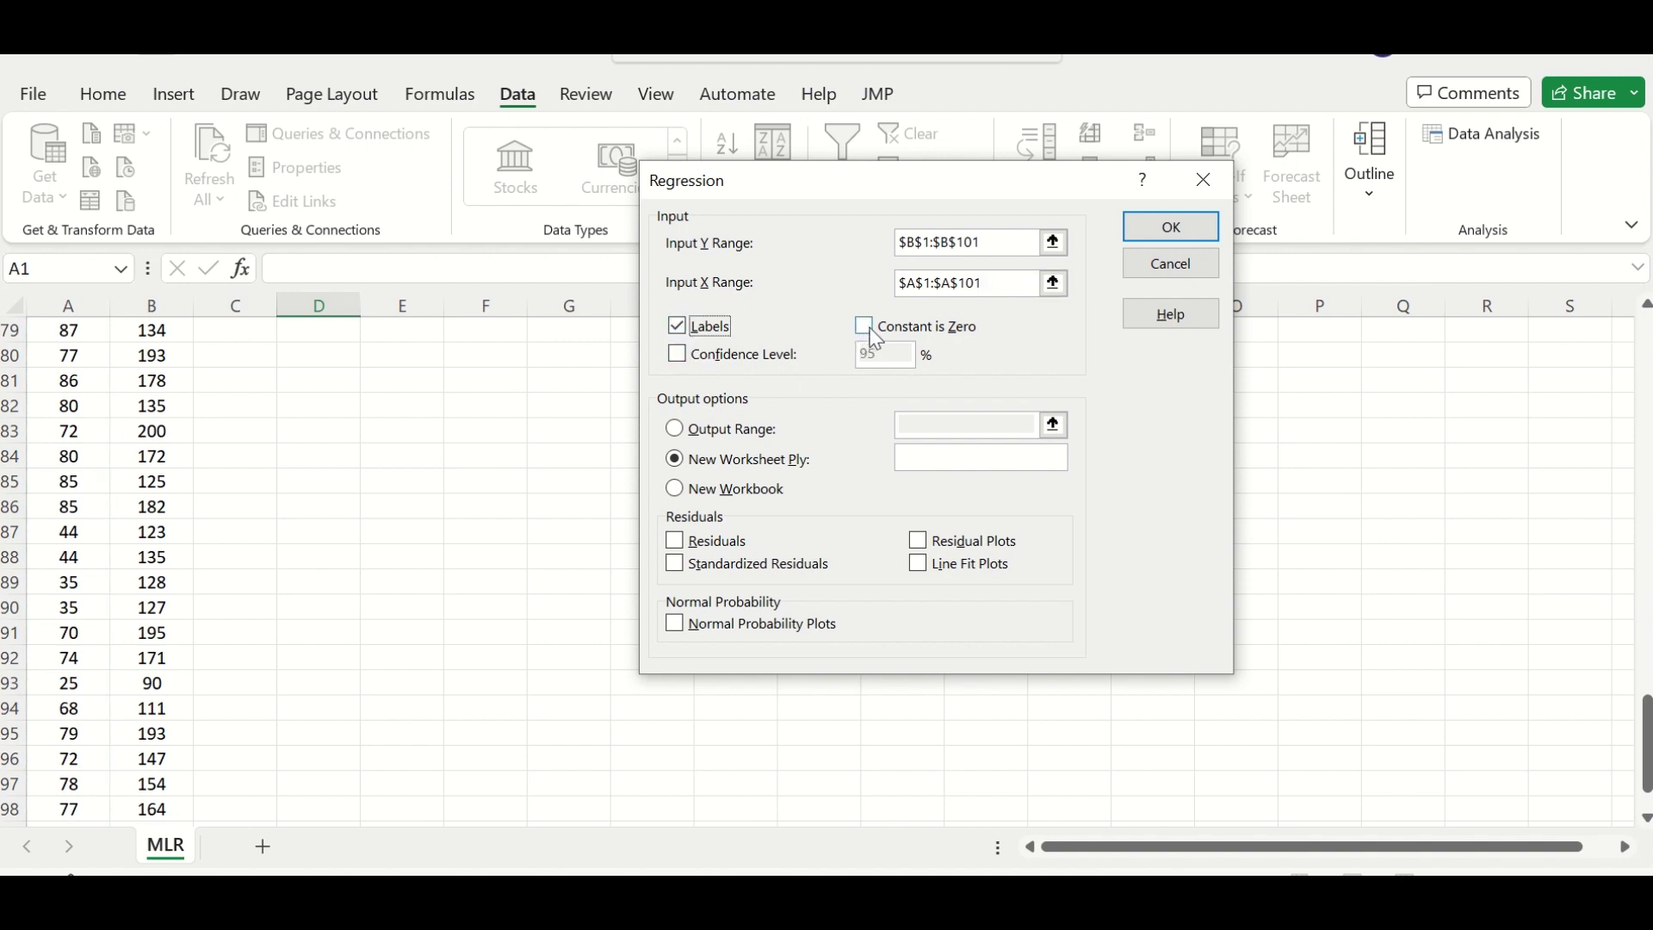
pyautogui.click(678, 357)
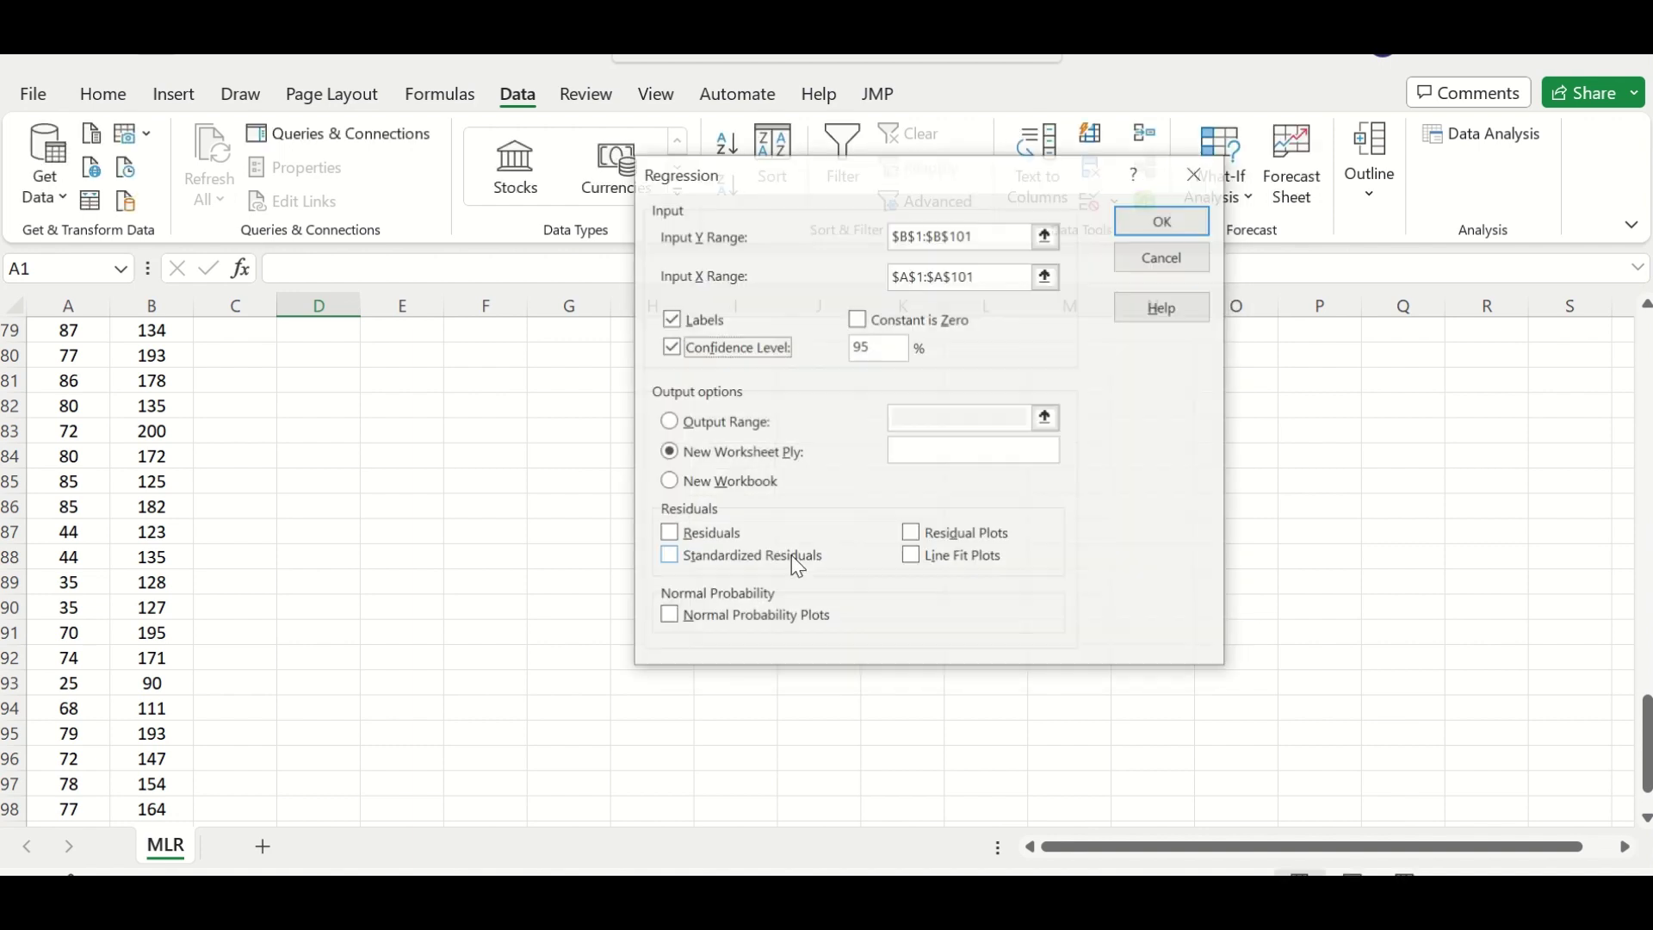
pyautogui.click(669, 535)
pyautogui.click(671, 559)
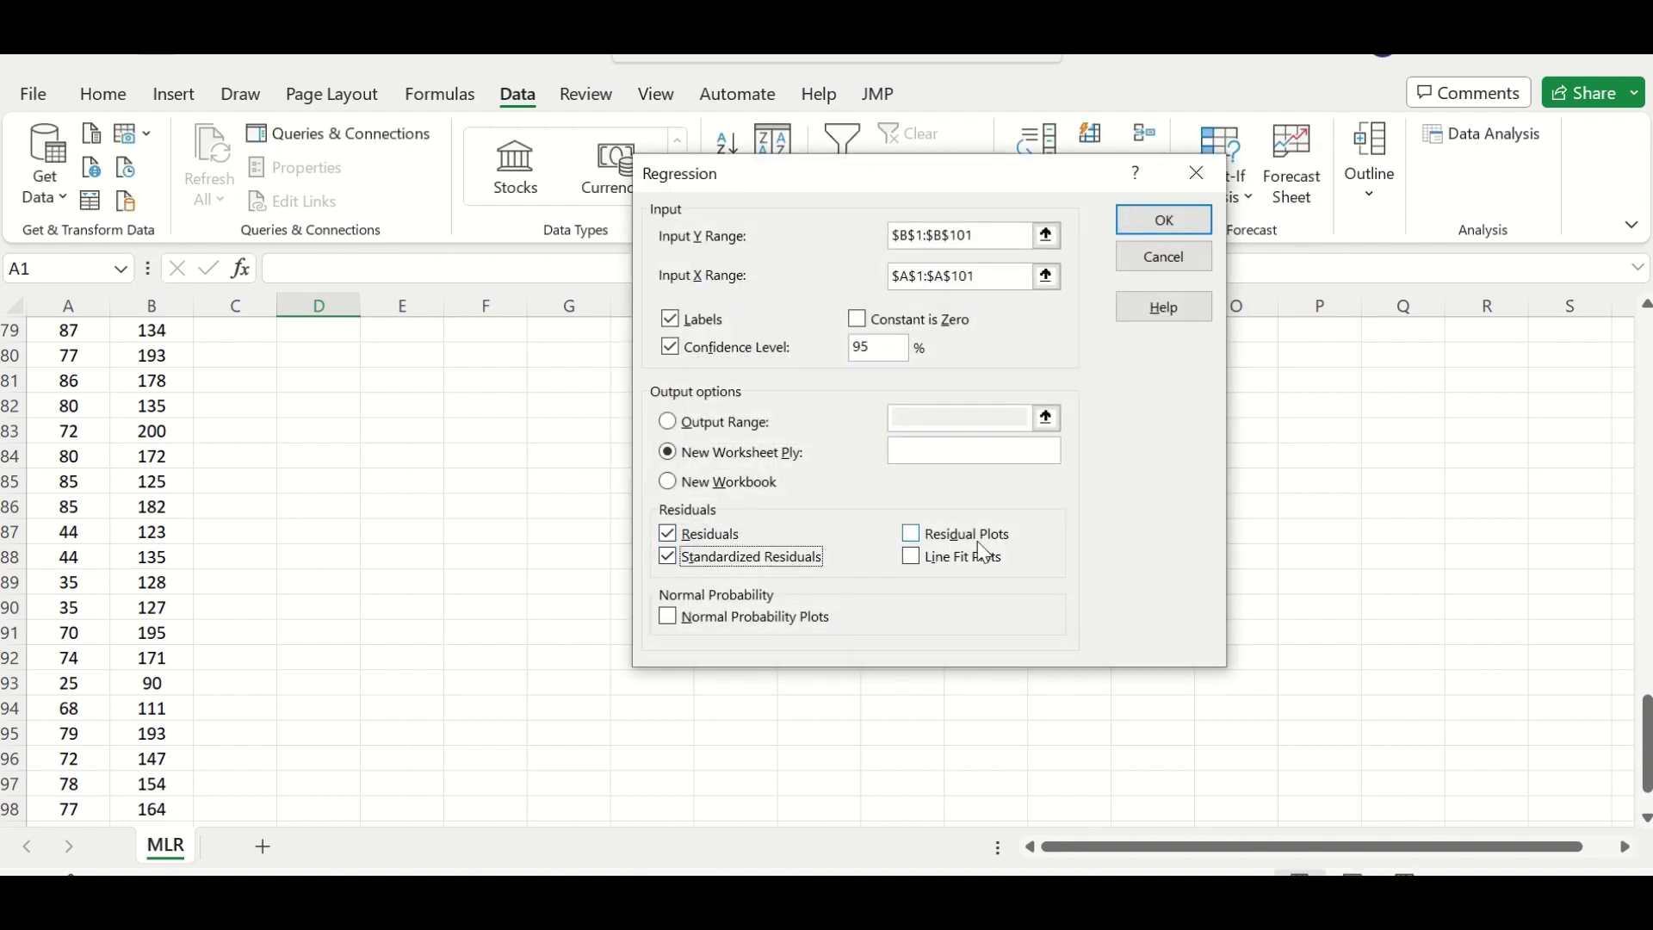
pyautogui.click(914, 535)
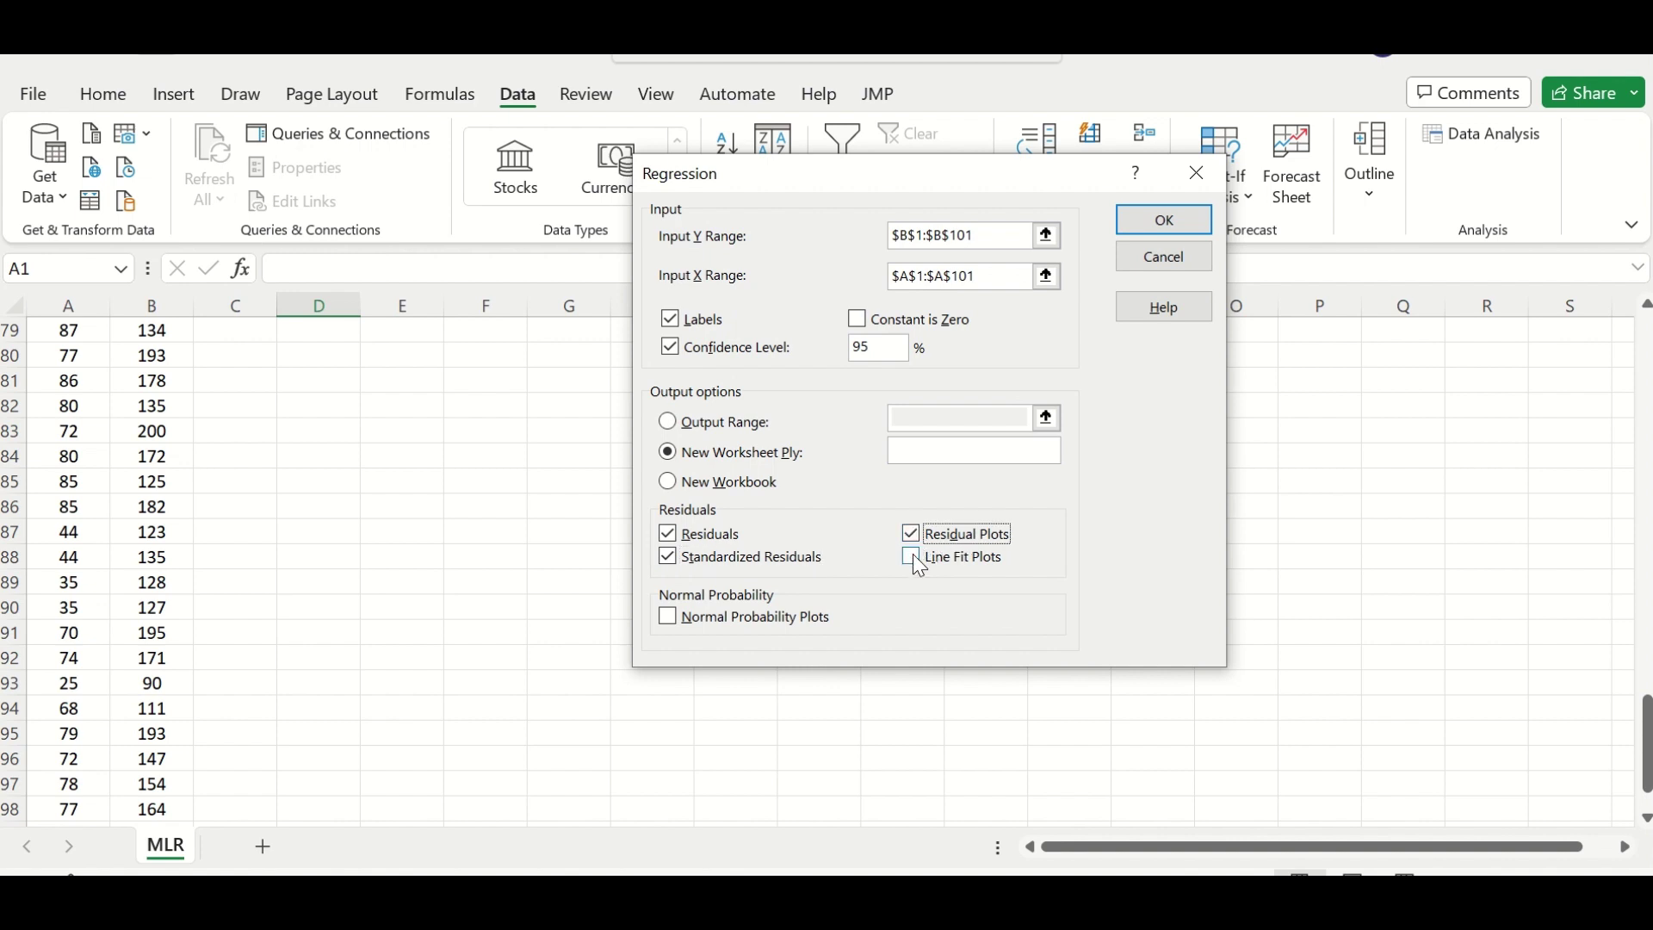
pyautogui.click(913, 556)
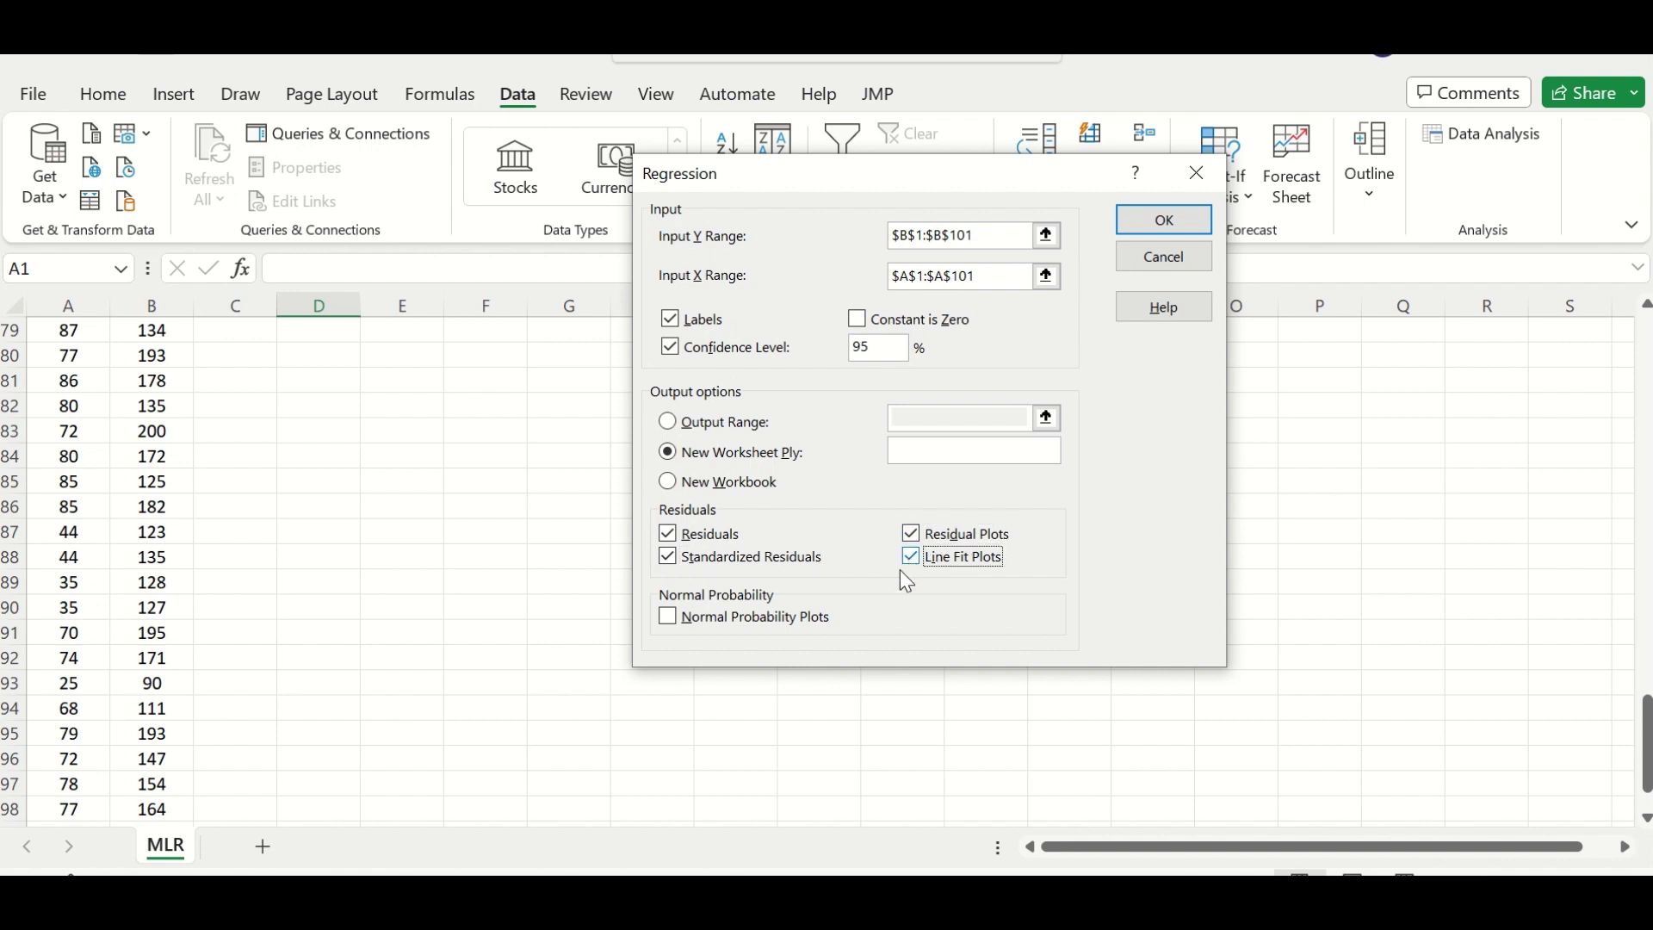
pyautogui.click(674, 620)
# - Set the output range to cell F1 and run the regression
pyautogui.click(670, 423)
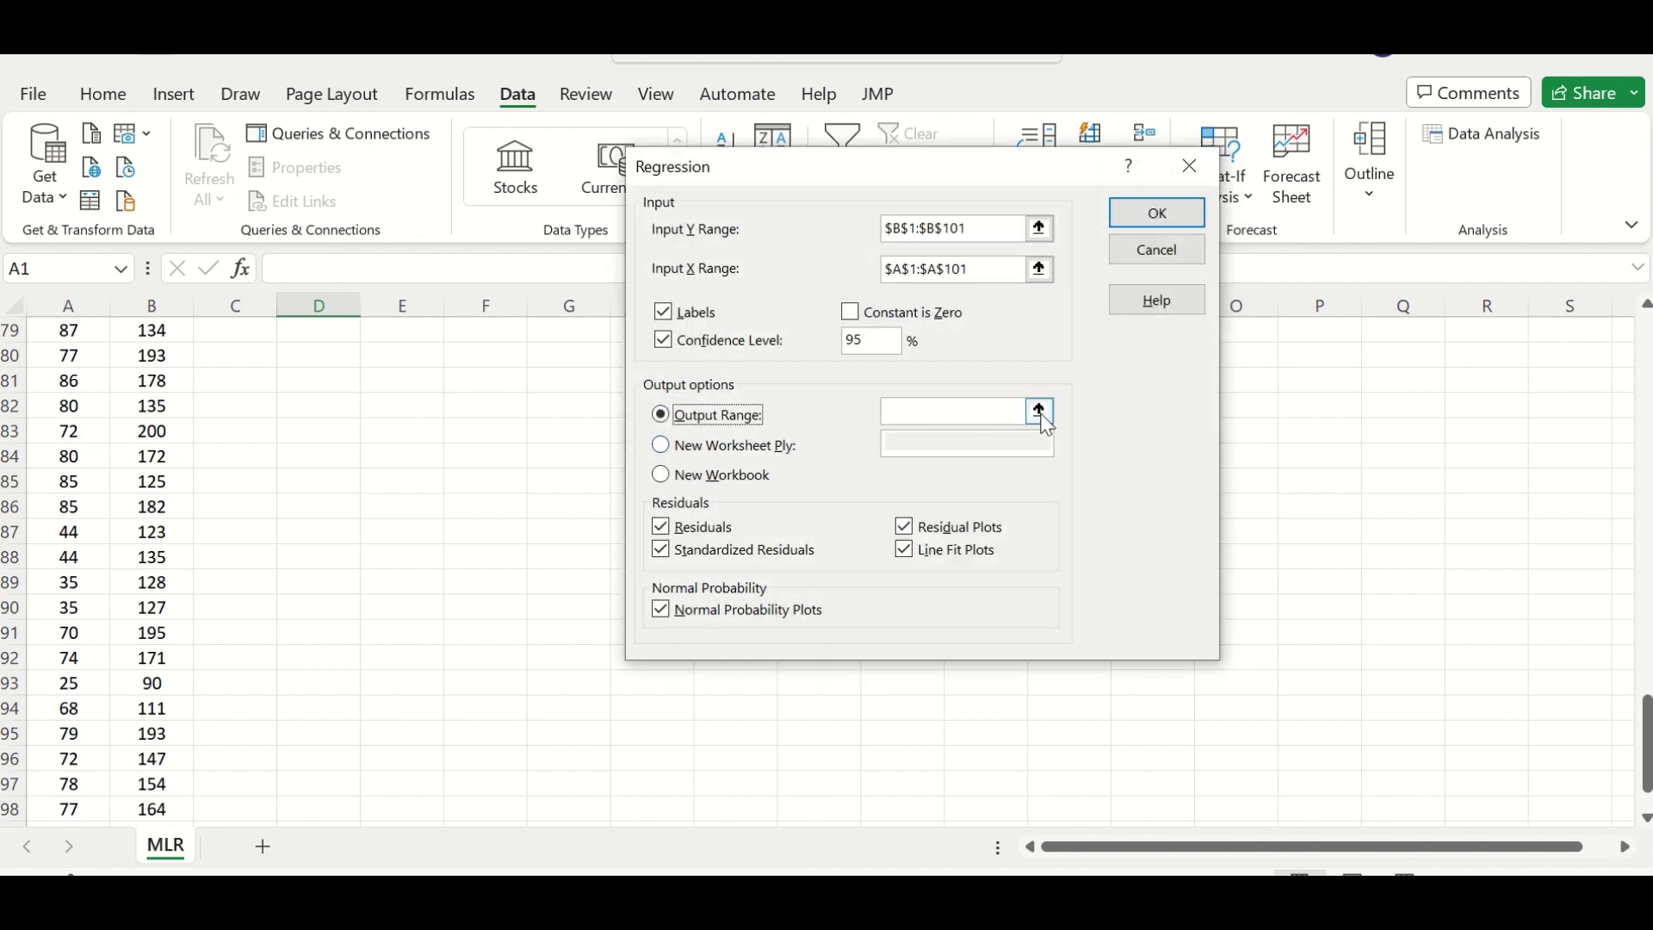
pyautogui.click(1046, 418)
pyautogui.scroll(5, 458, 406)
pyautogui.scroll(20, 459, 407)
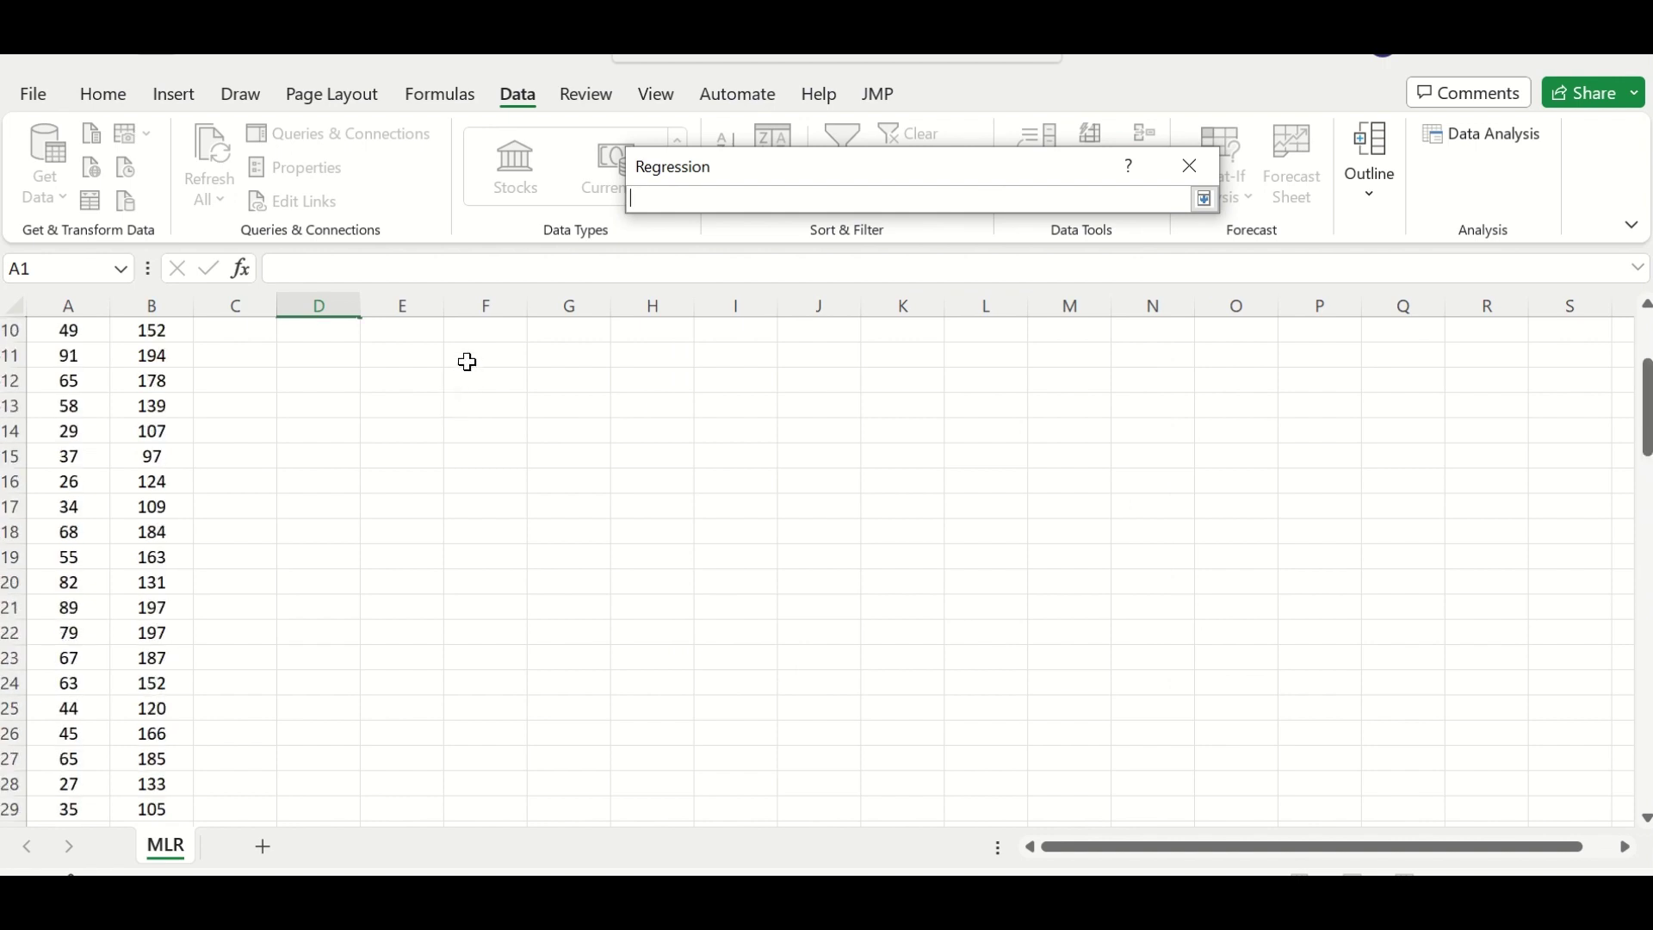
pyautogui.click(488, 329)
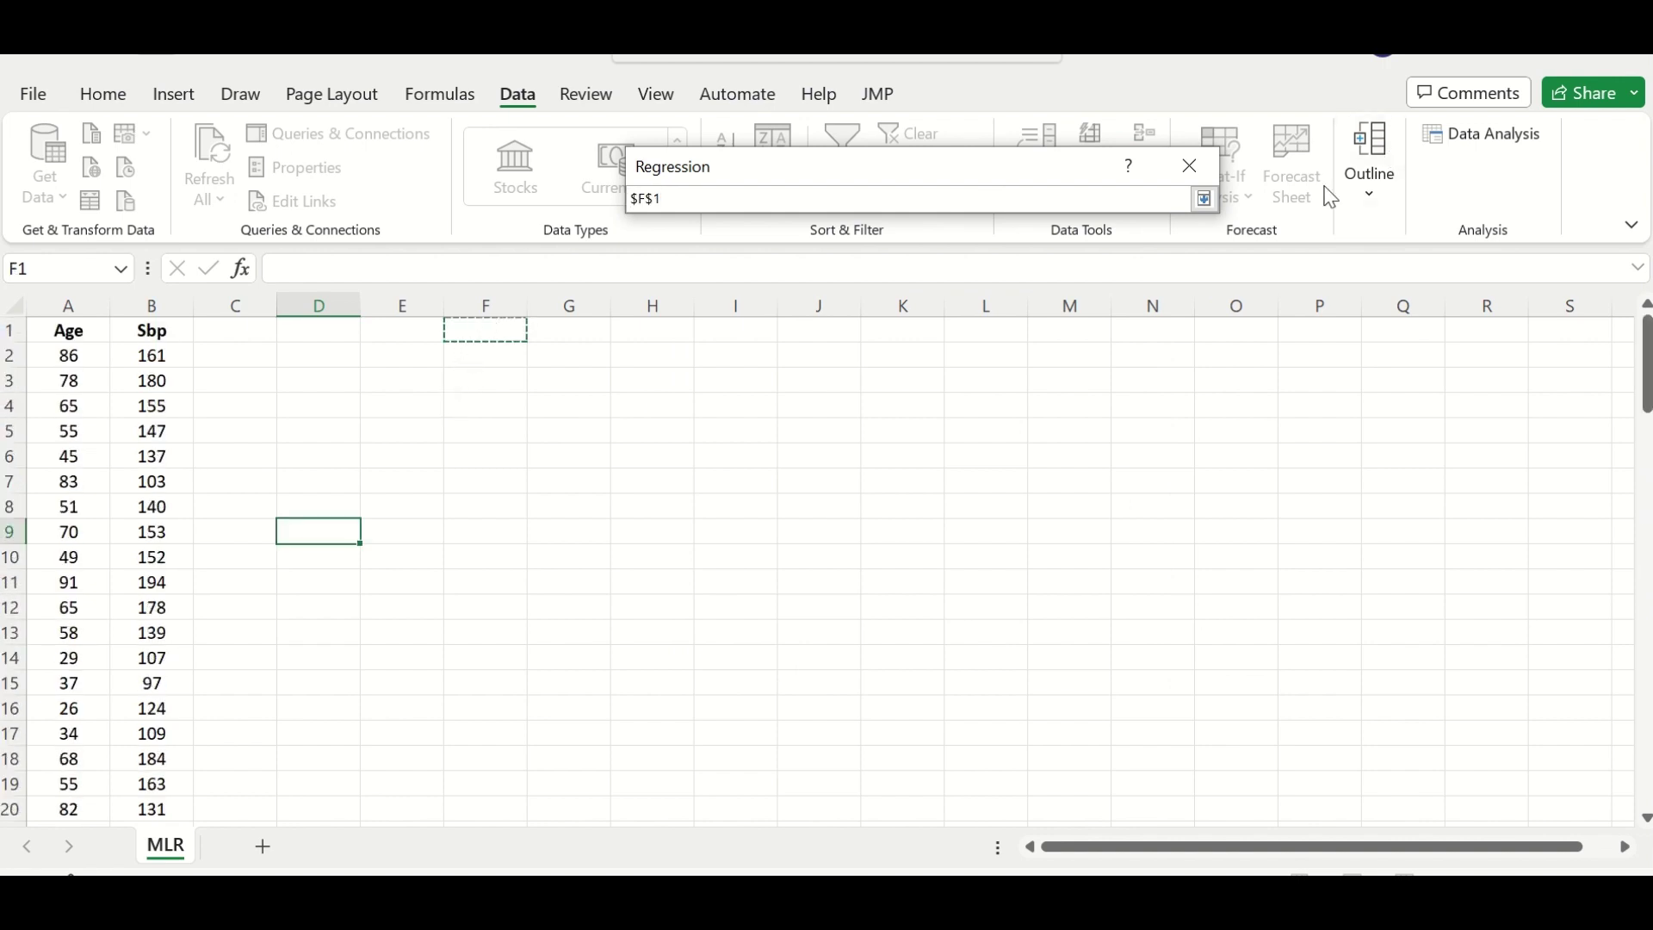
pyautogui.click(1205, 199)
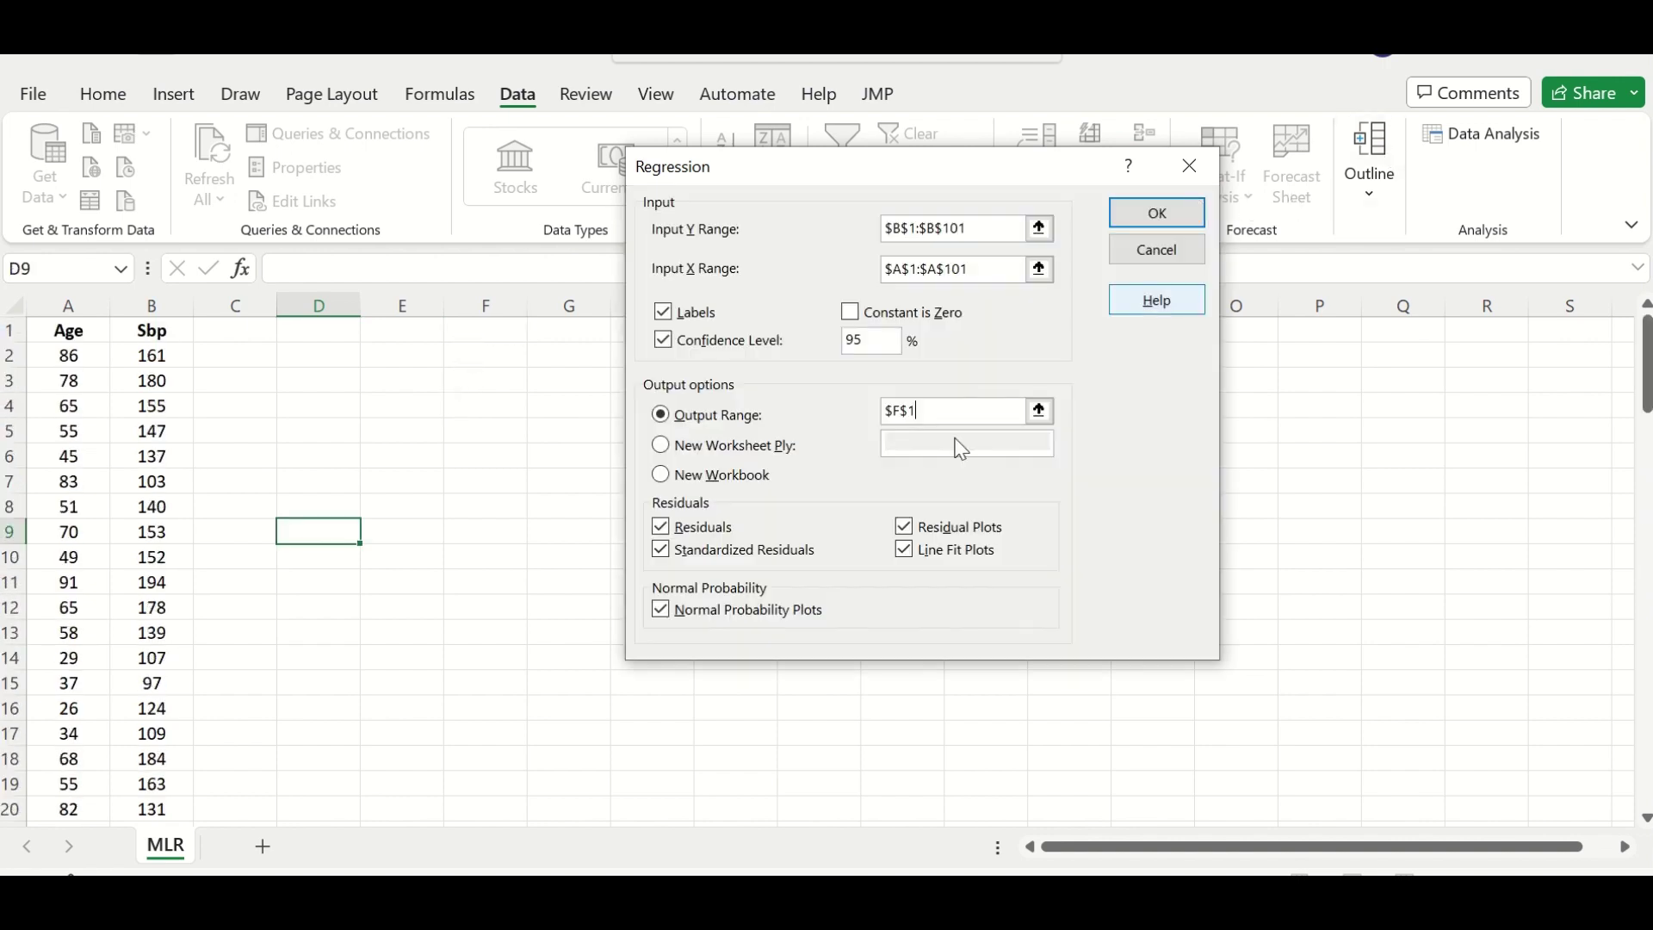
pyautogui.click(1157, 213)
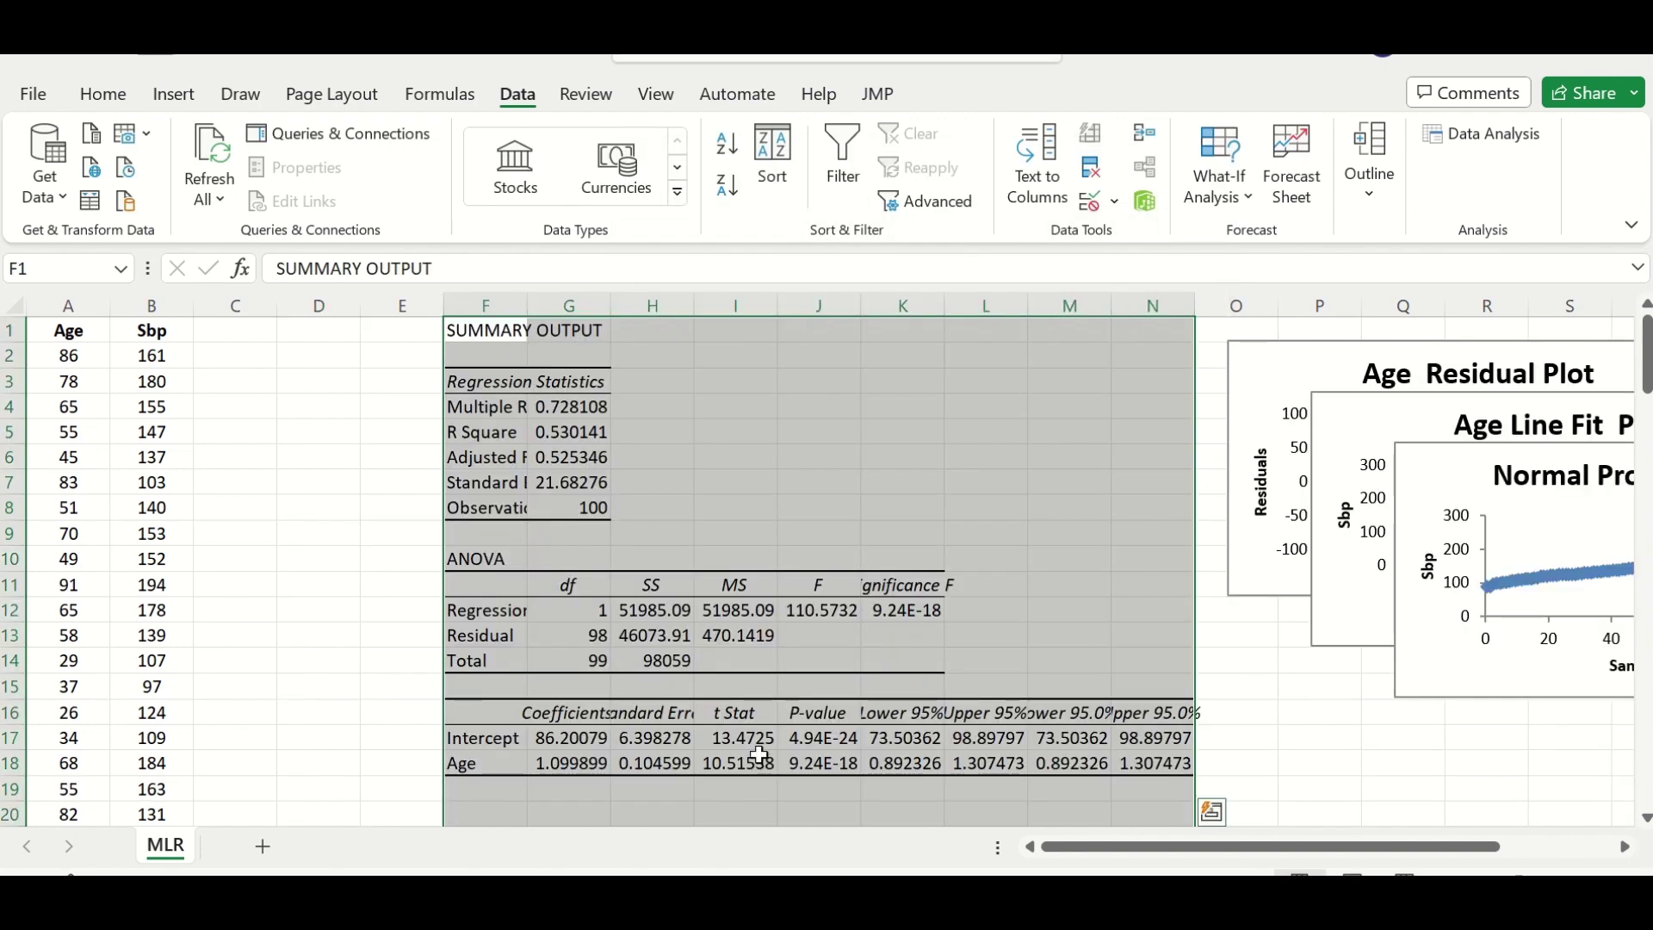
# - Autofit columns F and G so the regression output labels and values display fully
pyautogui.click(400, 446)
pyautogui.scroll(-11, 853, 478)
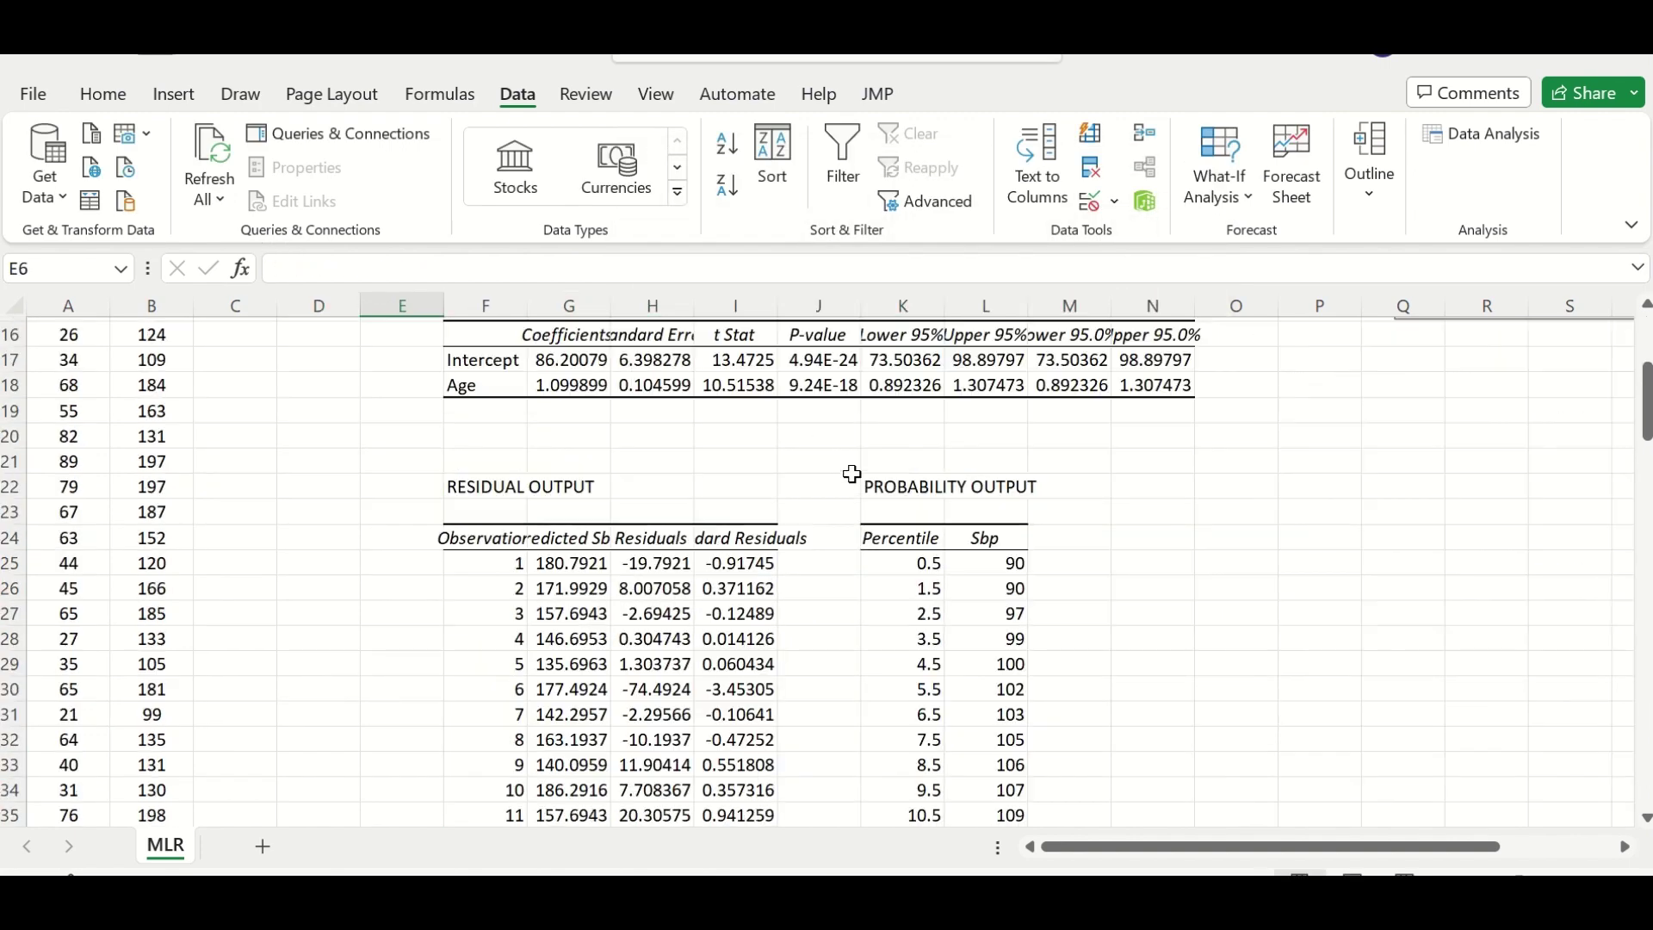
pyautogui.scroll(11, 861, 486)
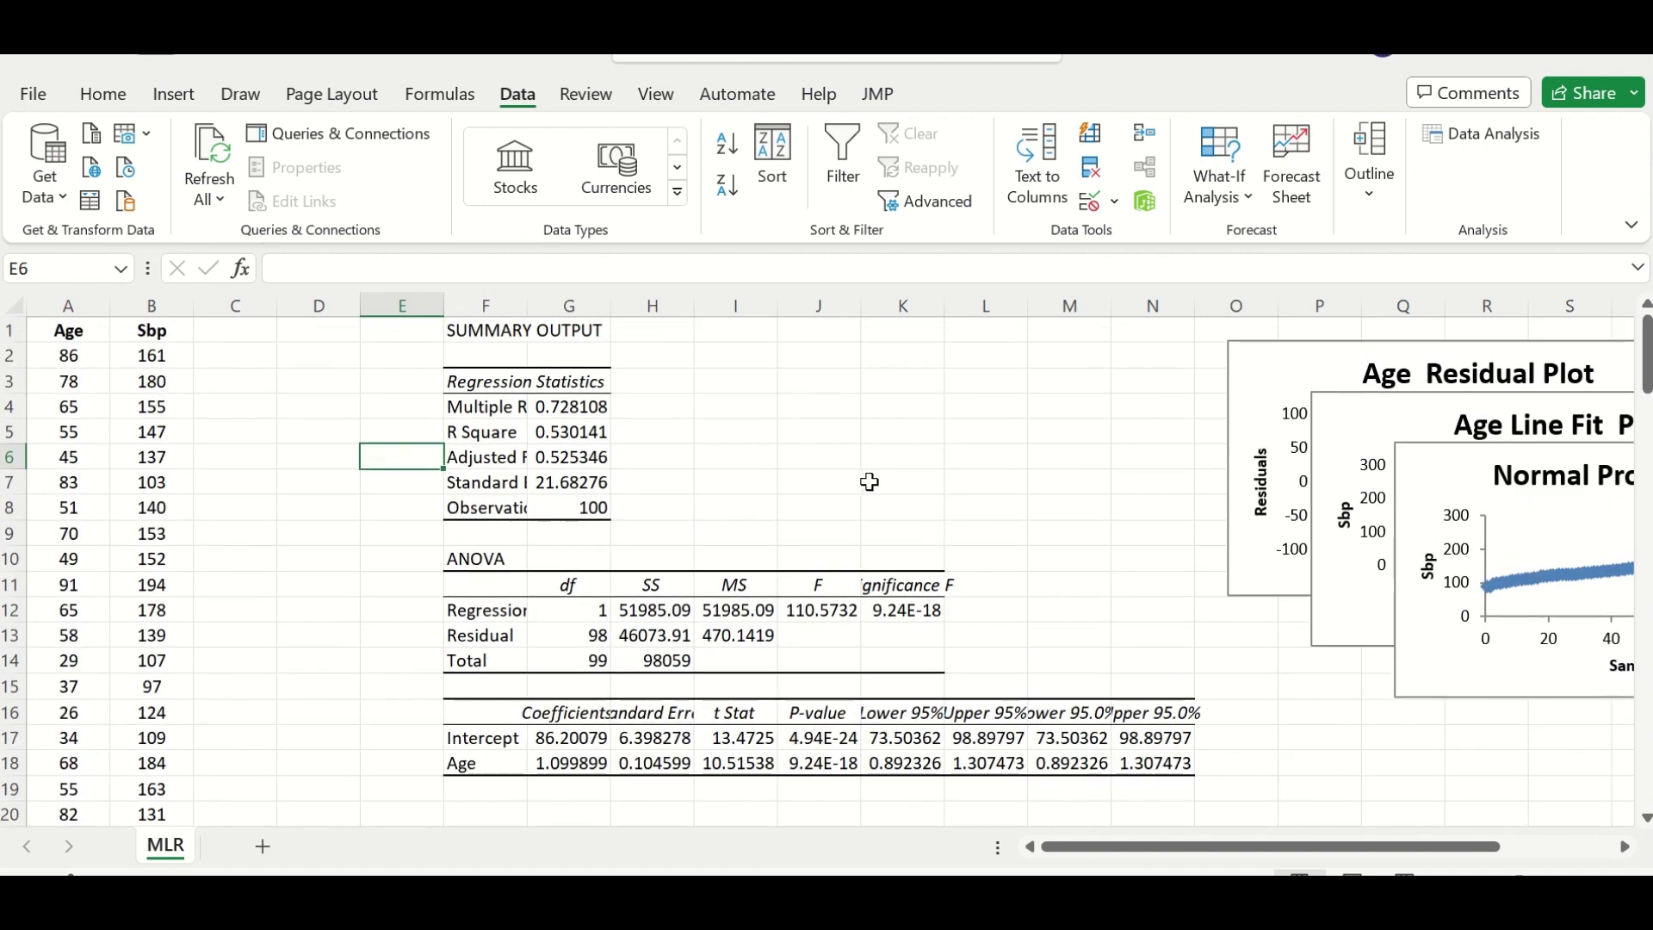
pyautogui.moveTo(1425, 848); pyautogui.dragTo(1465, 848)
pyautogui.doubleClick(386, 299)
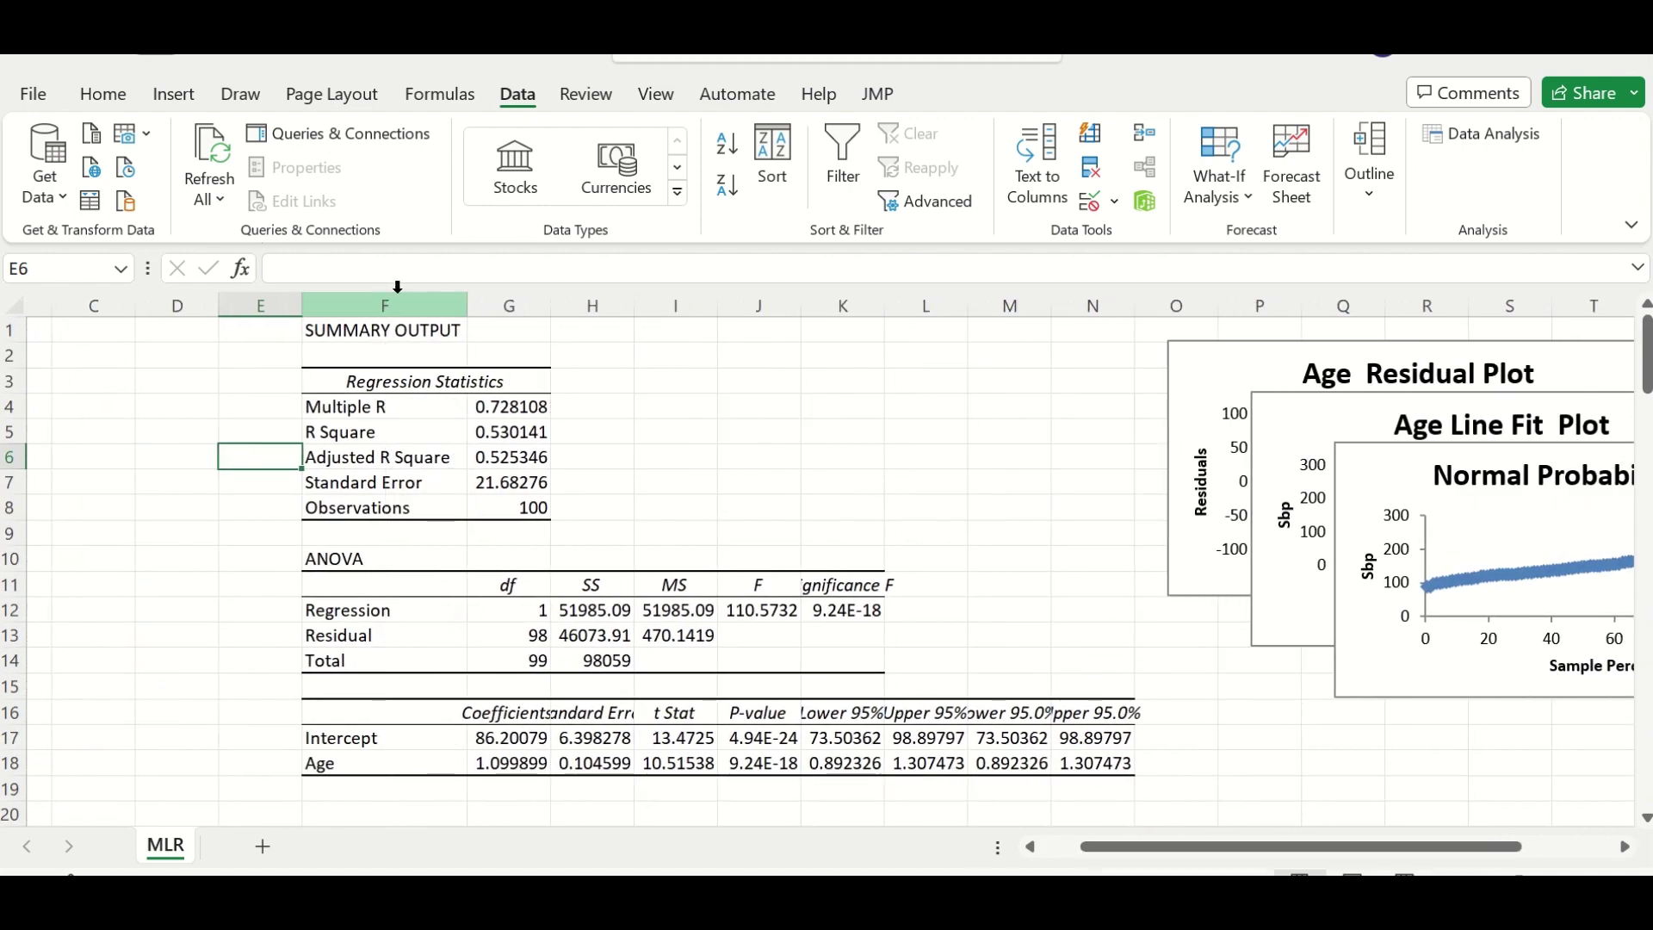
pyautogui.doubleClick(552, 303)
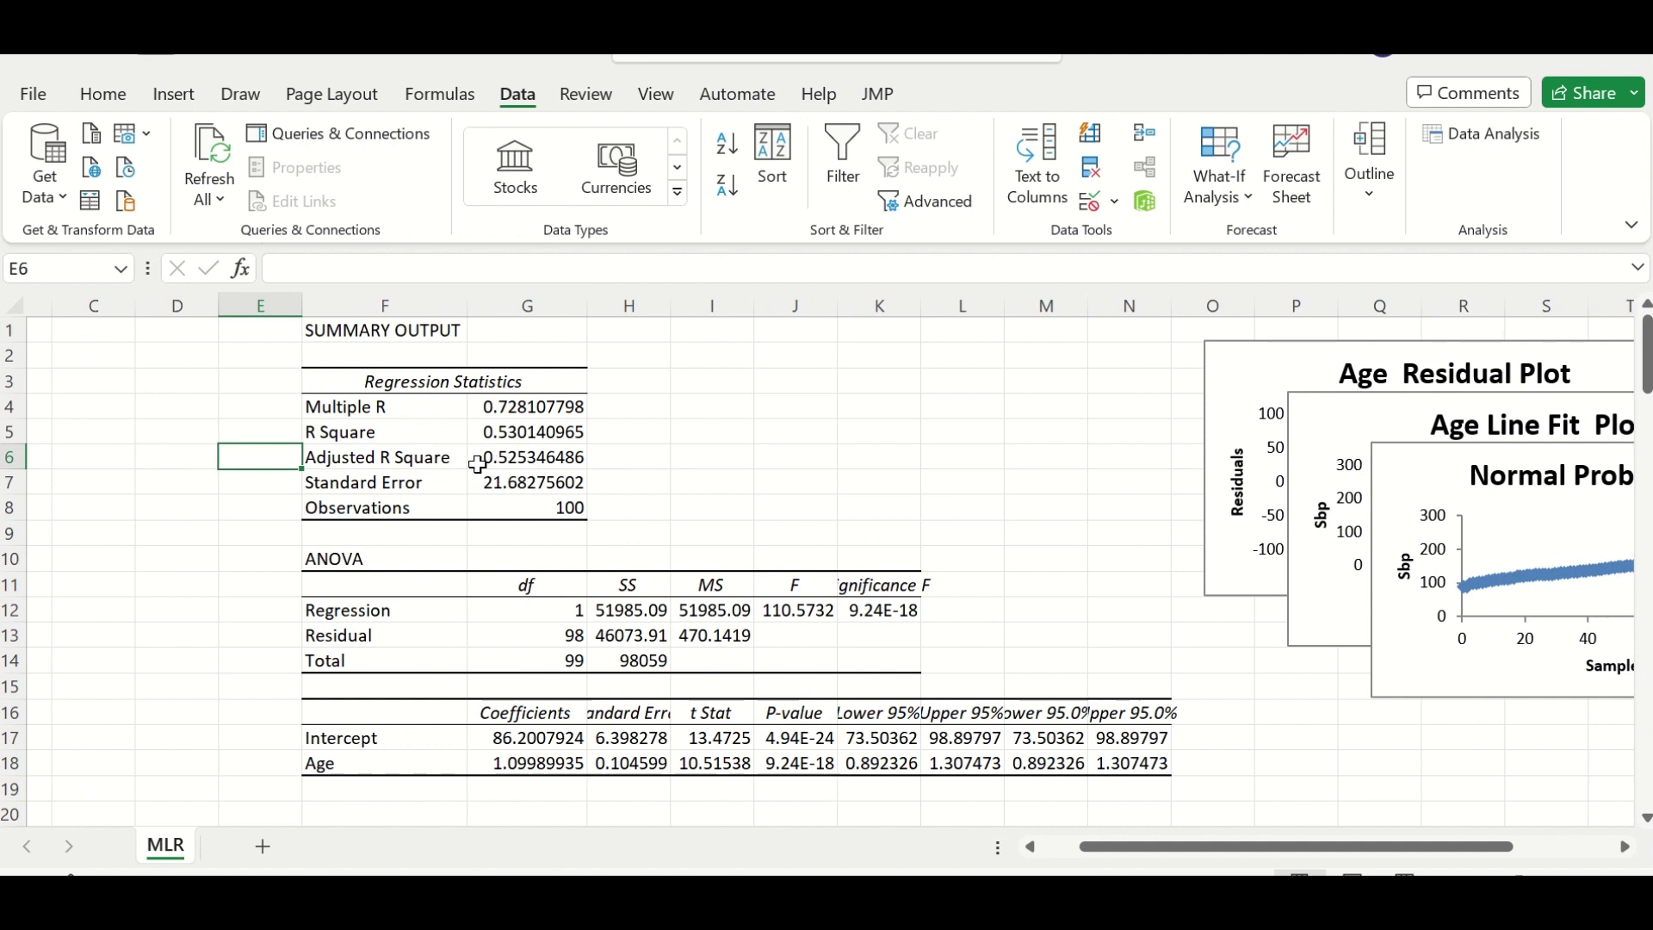
pyautogui.moveTo(1262, 848); pyautogui.dragTo(1183, 866)
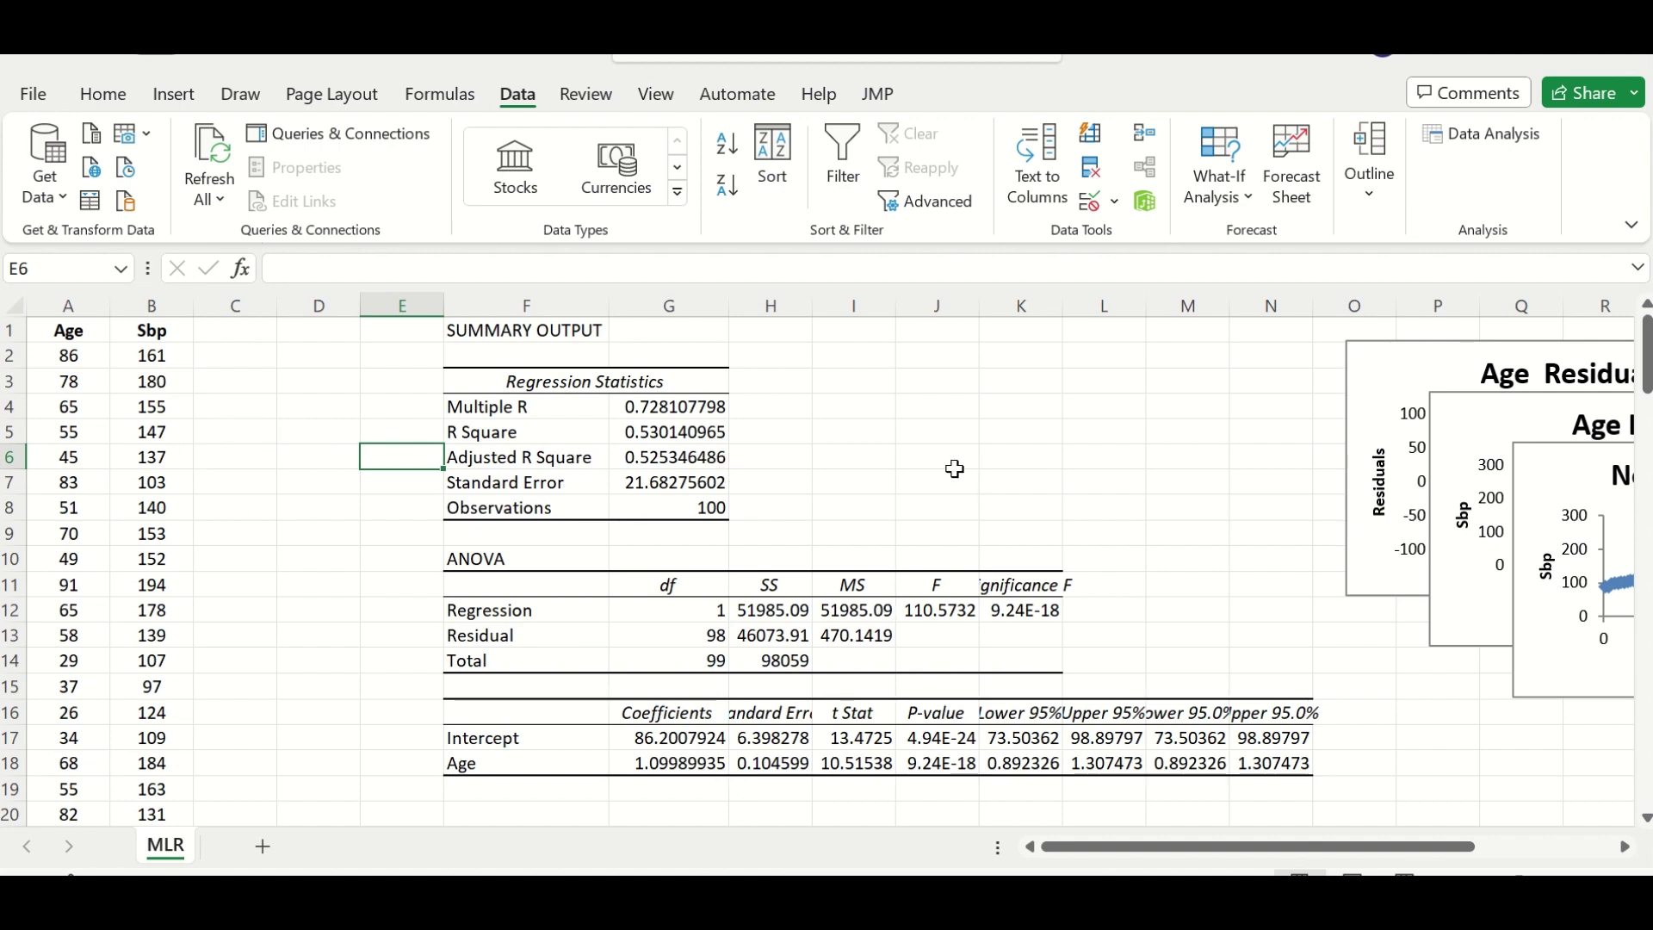
pyautogui.scroll(-1, 766, 461)
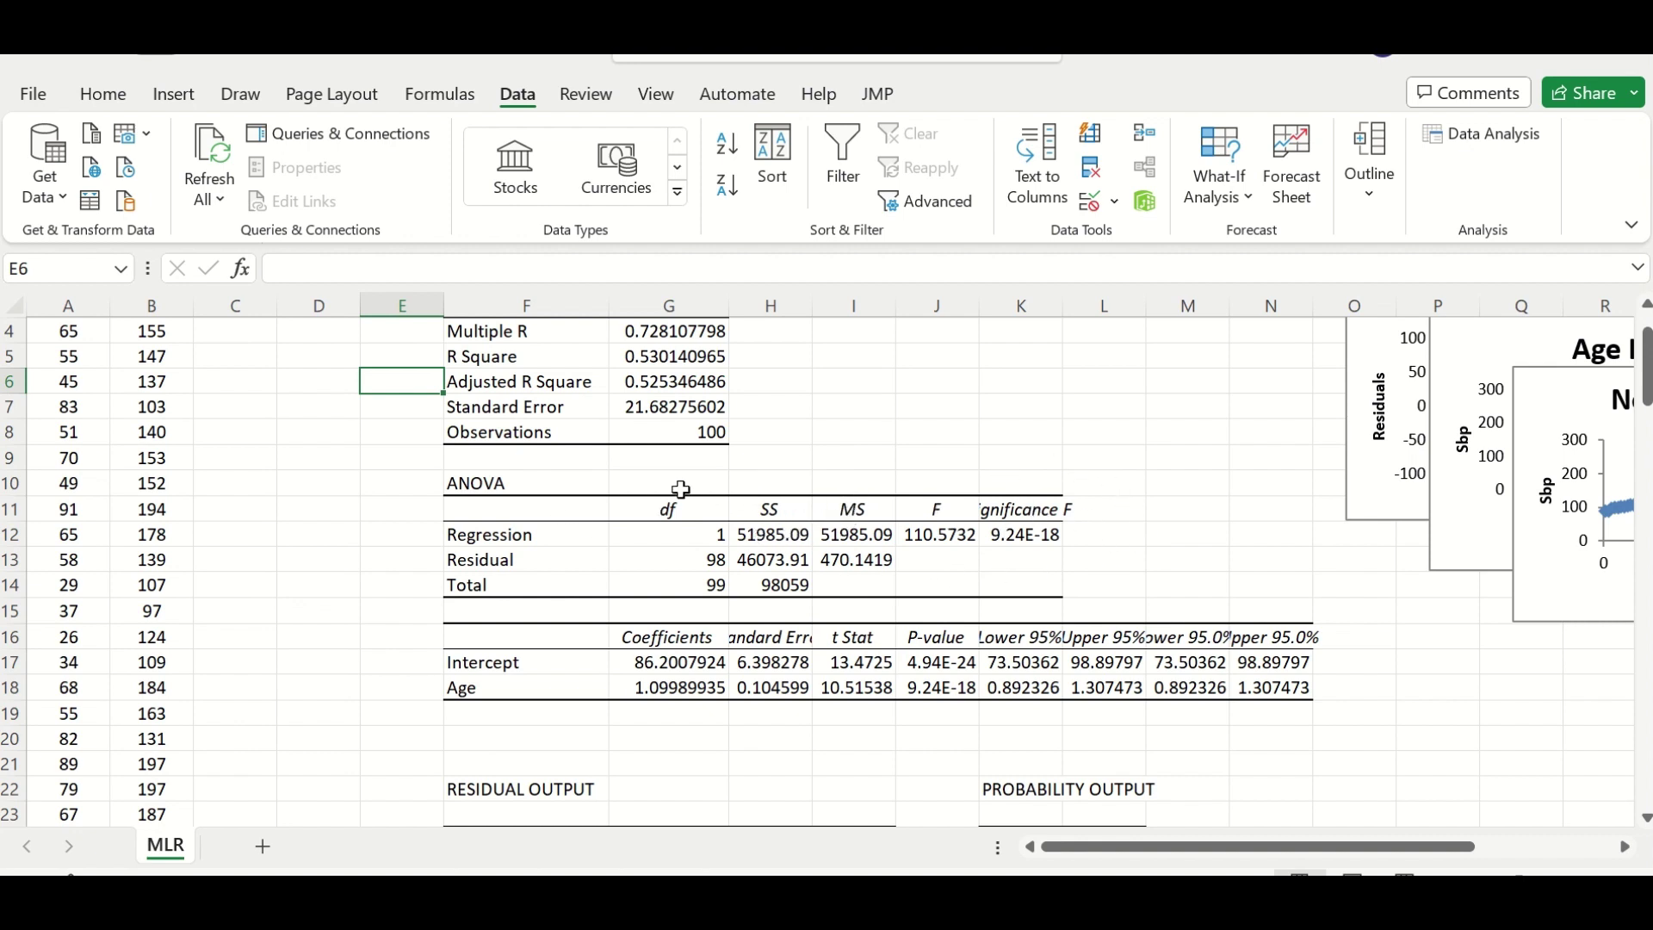
pyautogui.scroll(-1, 1103, 520)
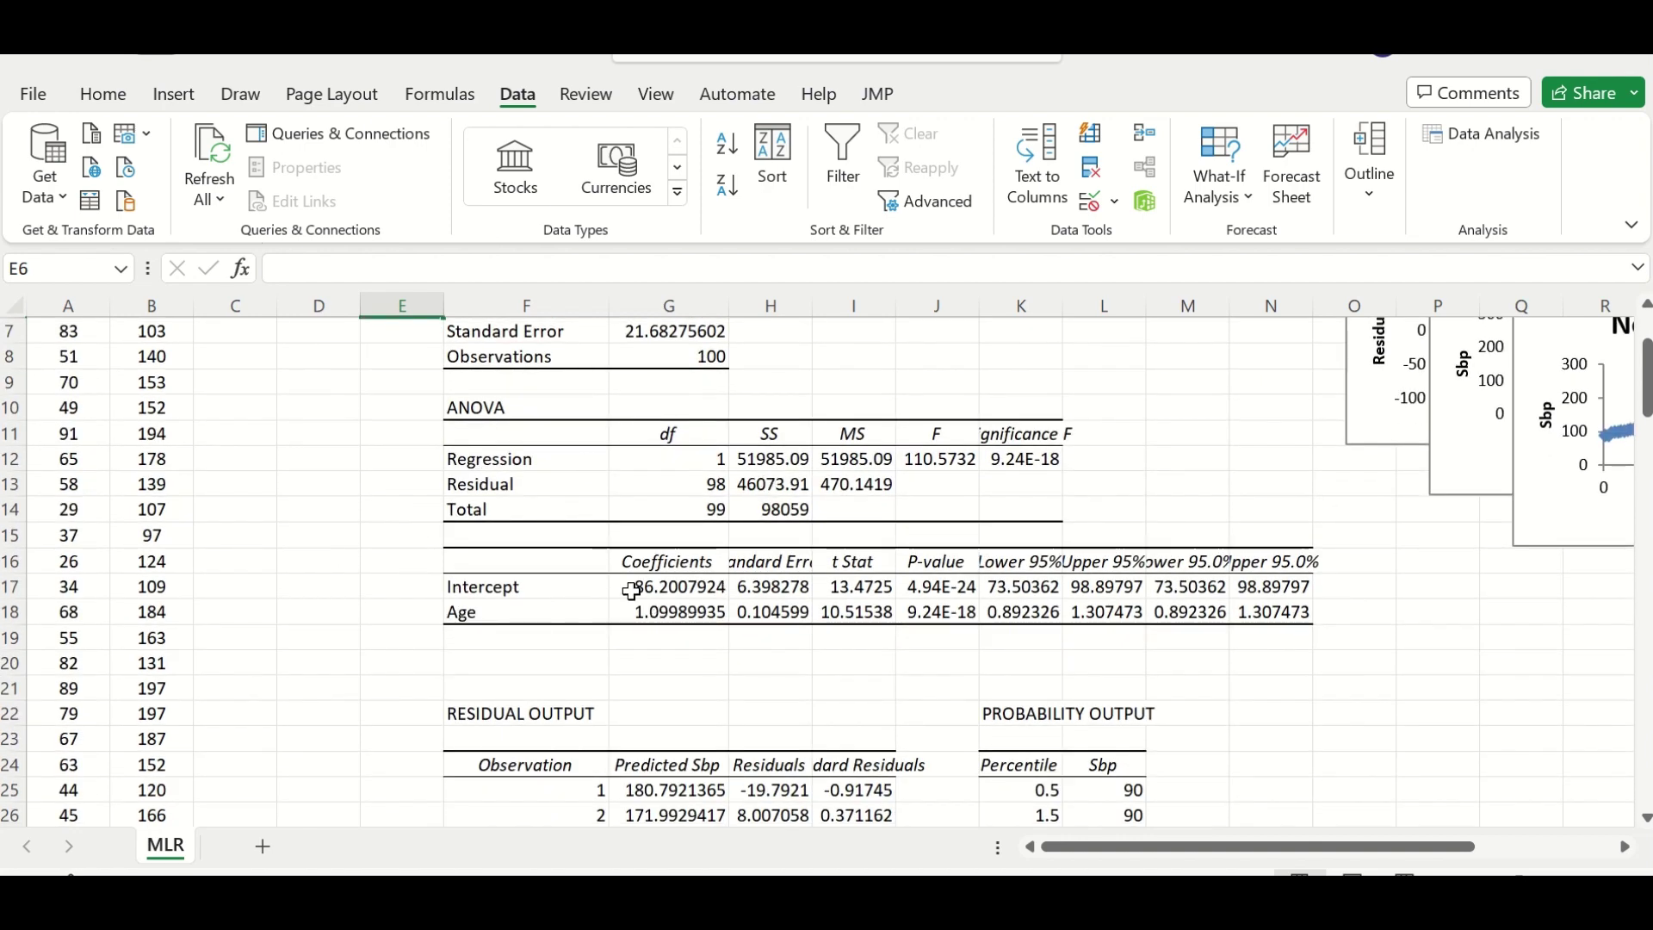
pyautogui.scroll(-1, 1335, 579)
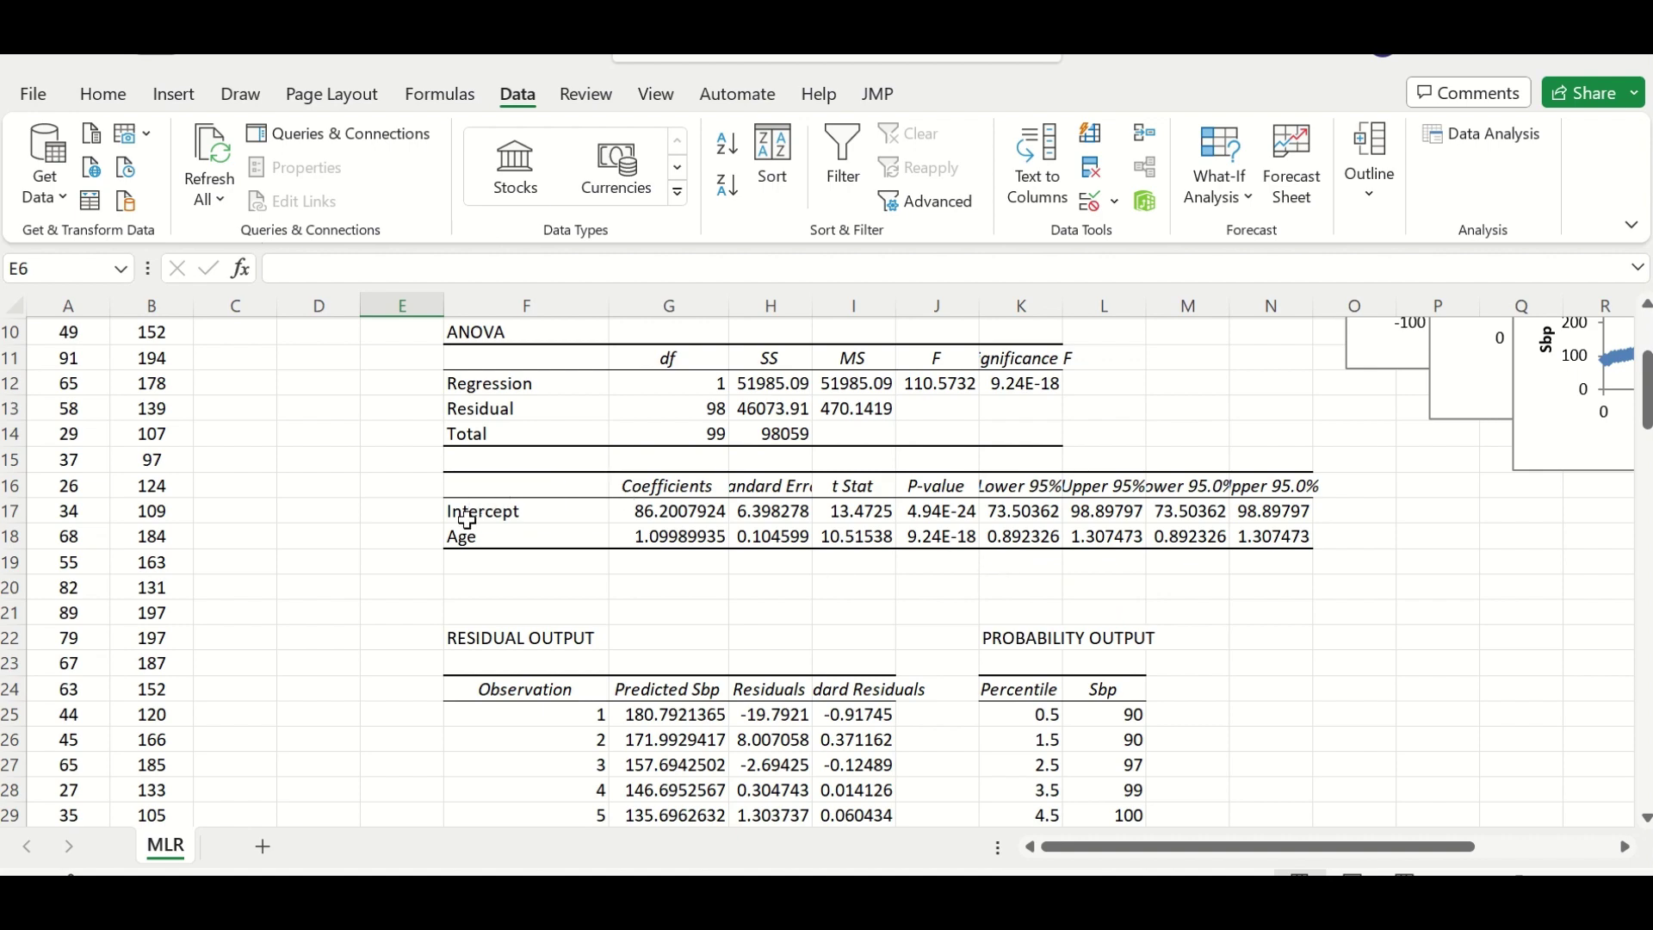
pyautogui.scroll(3, 723, 654)
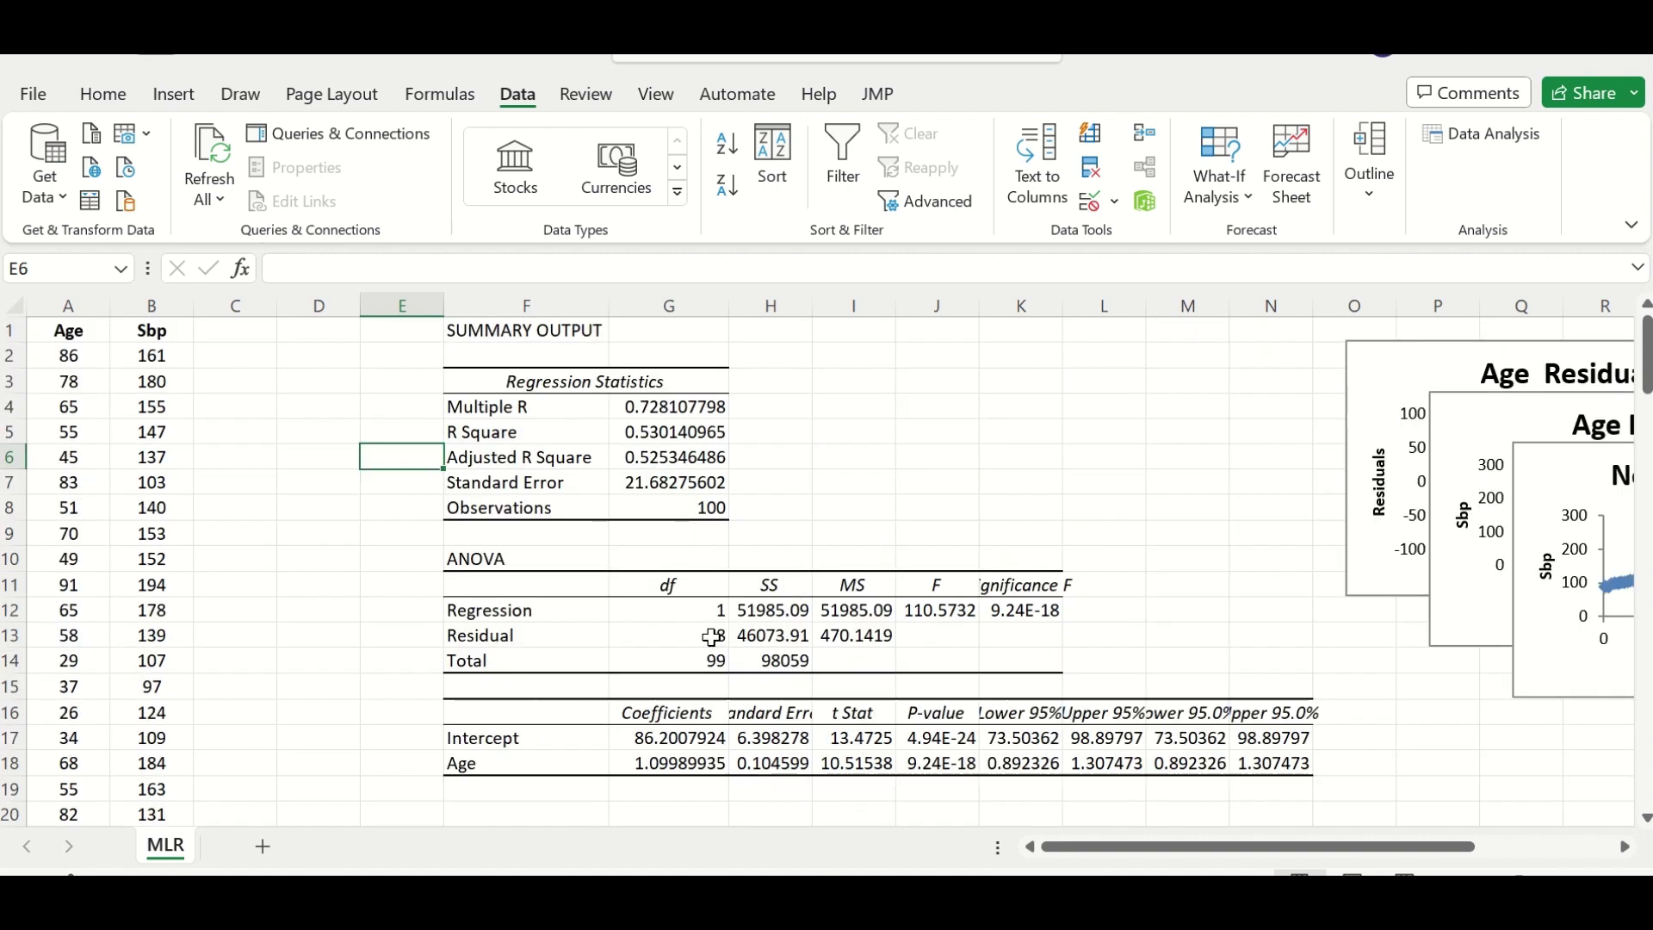
pyautogui.scroll(-4, 556, 508)
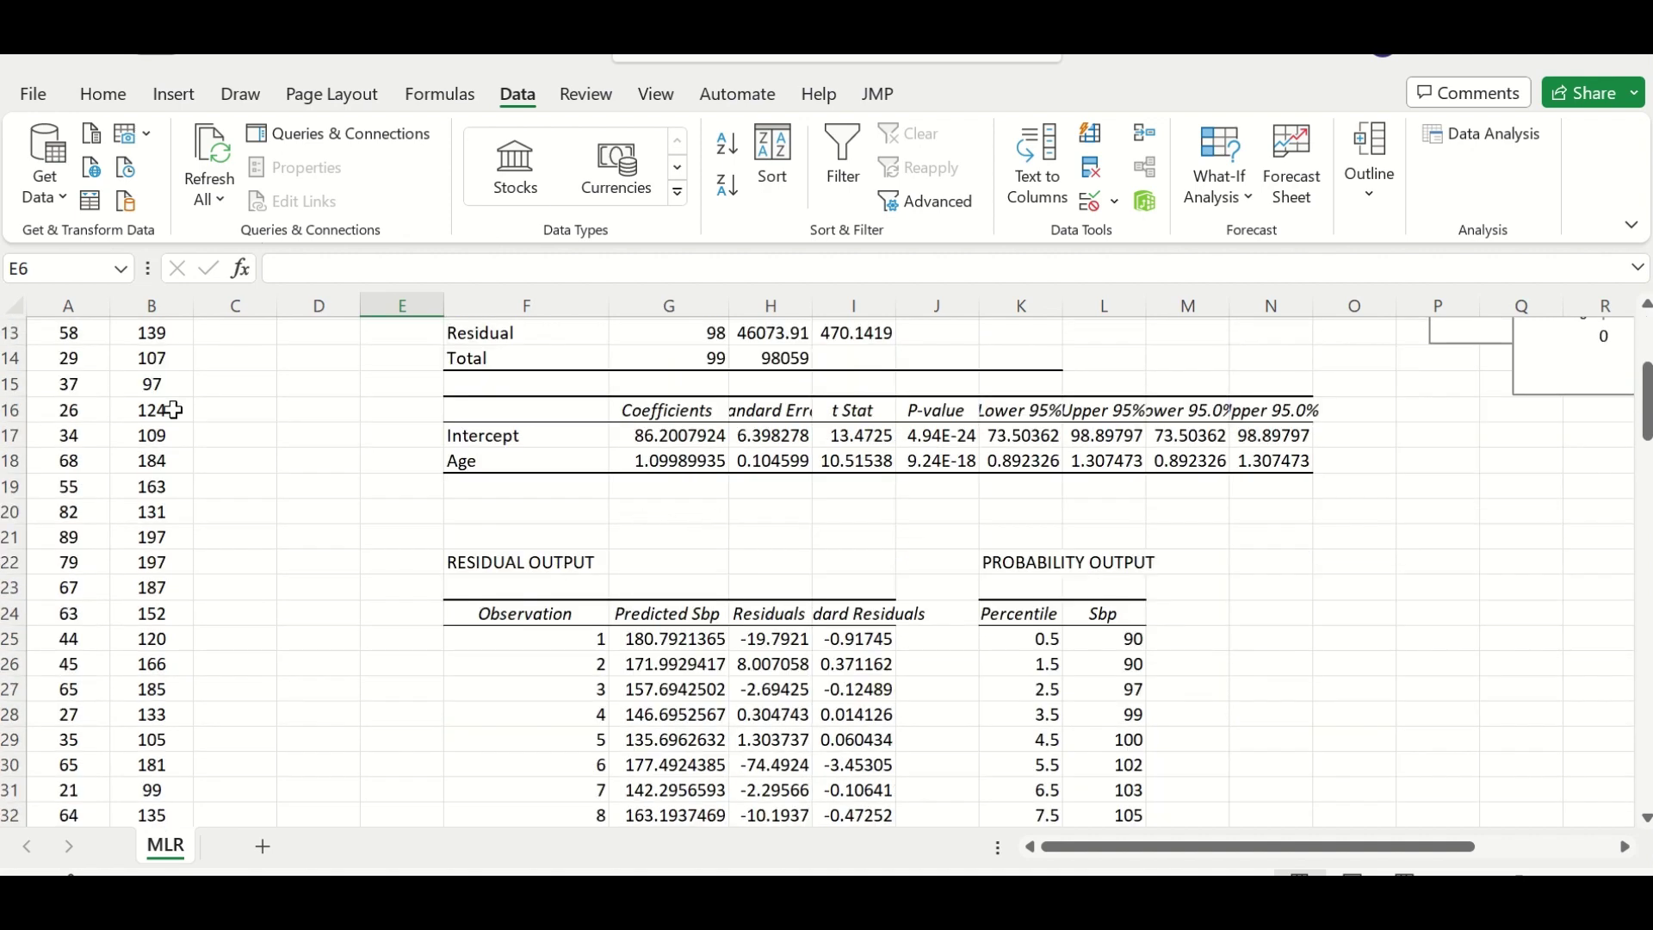
pyautogui.scroll(4, 259, 503)
pyautogui.scroll(-3, 387, 512)
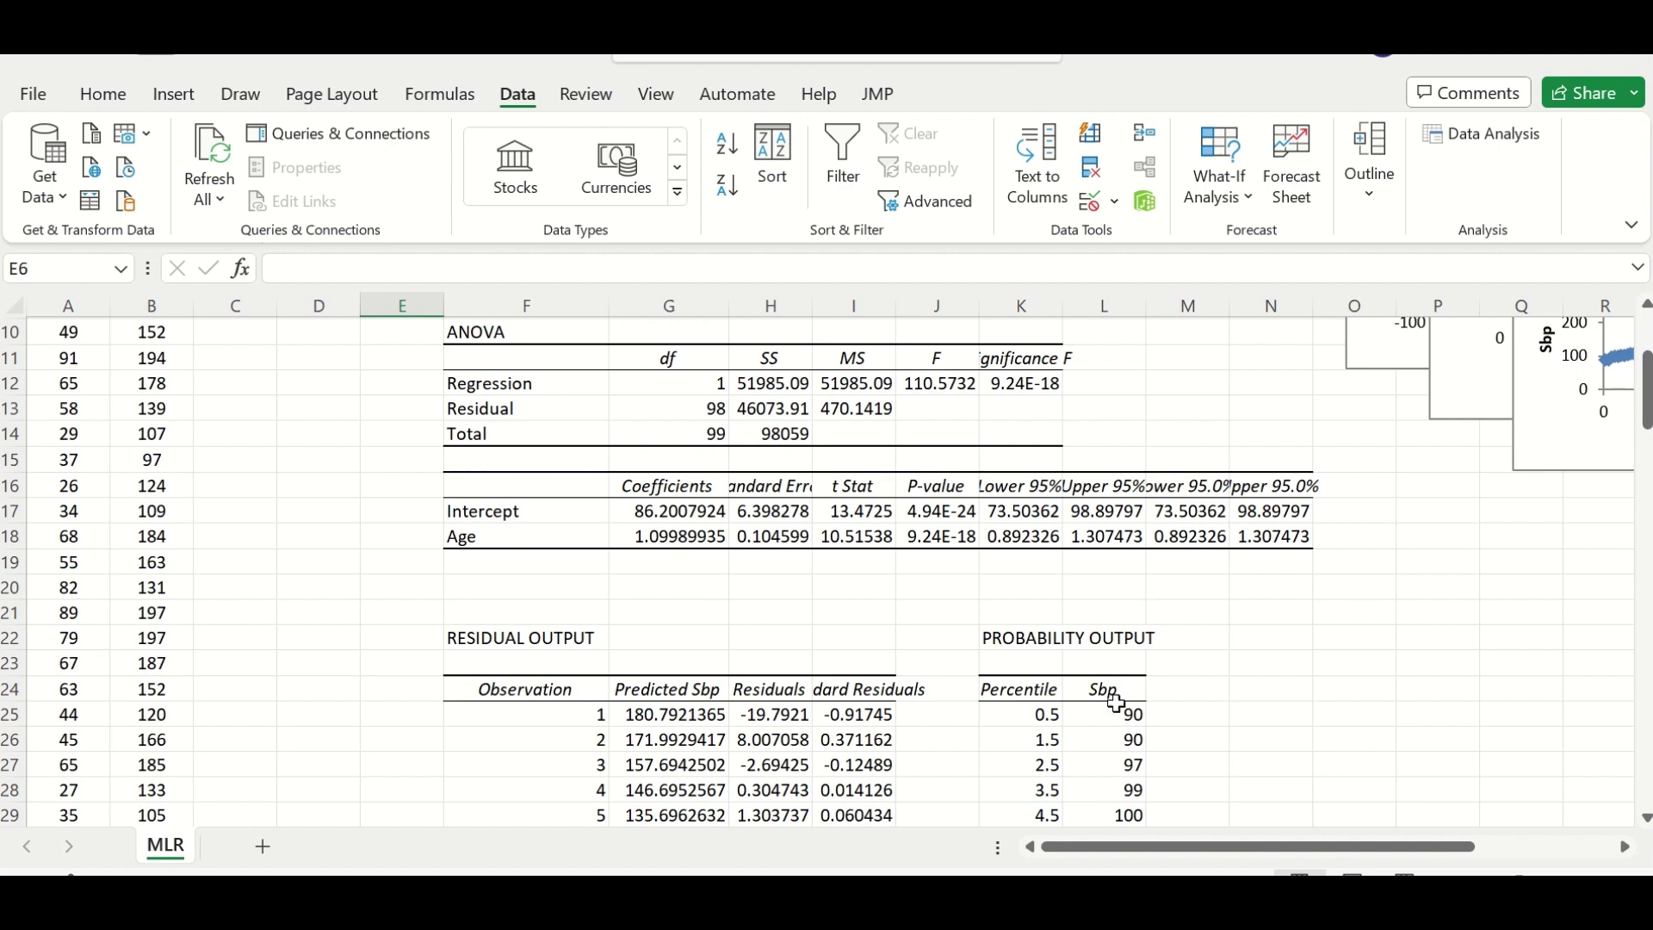
pyautogui.scroll(-4, 1089, 585)
pyautogui.scroll(1, 568, 500)
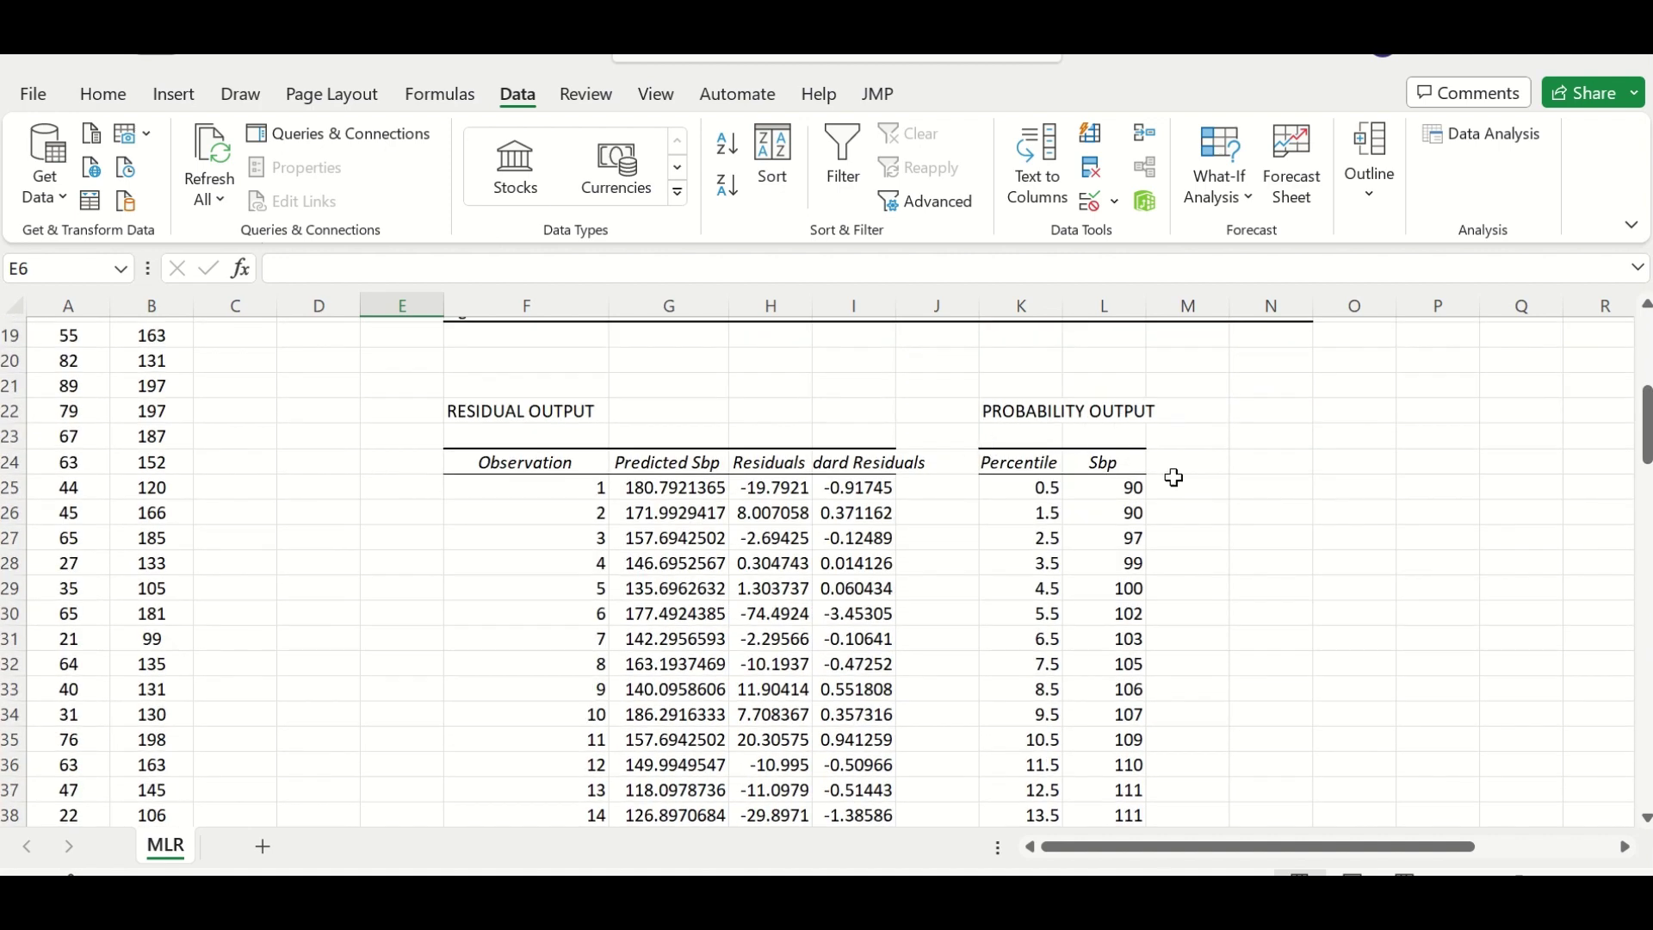
pyautogui.scroll(6, 1203, 563)
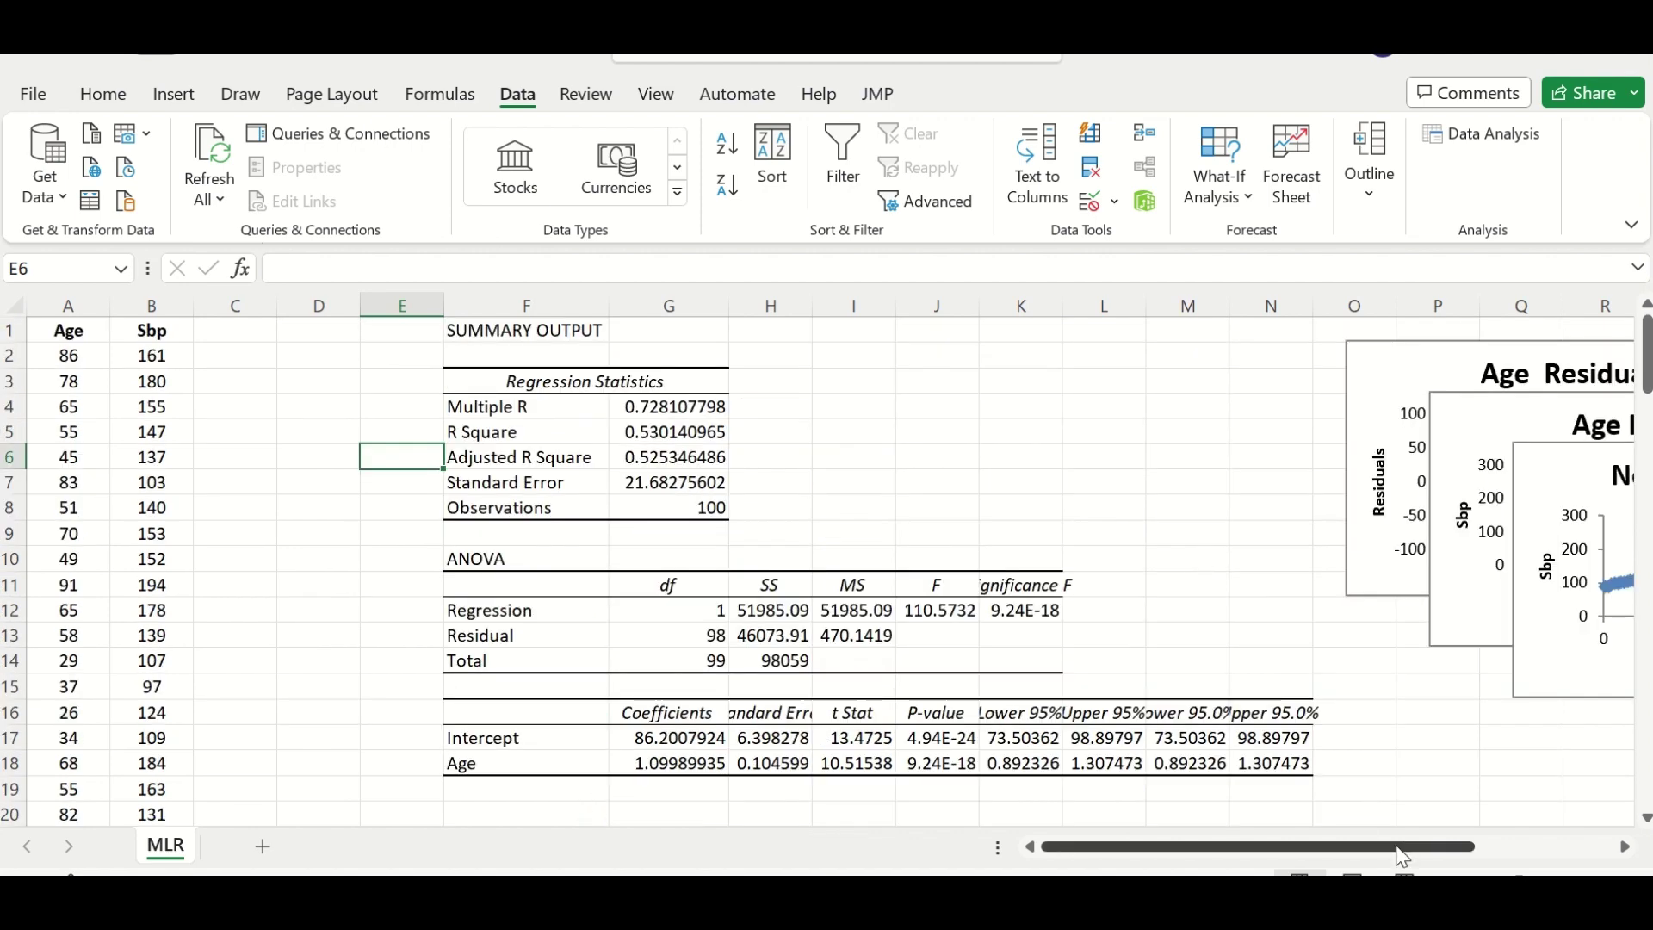
# - Move the Normal Probability Plot left and the Age Line Fit Plot below the Age Residual Plot
pyautogui.moveTo(1403, 848); pyautogui.dragTo(1543, 848)
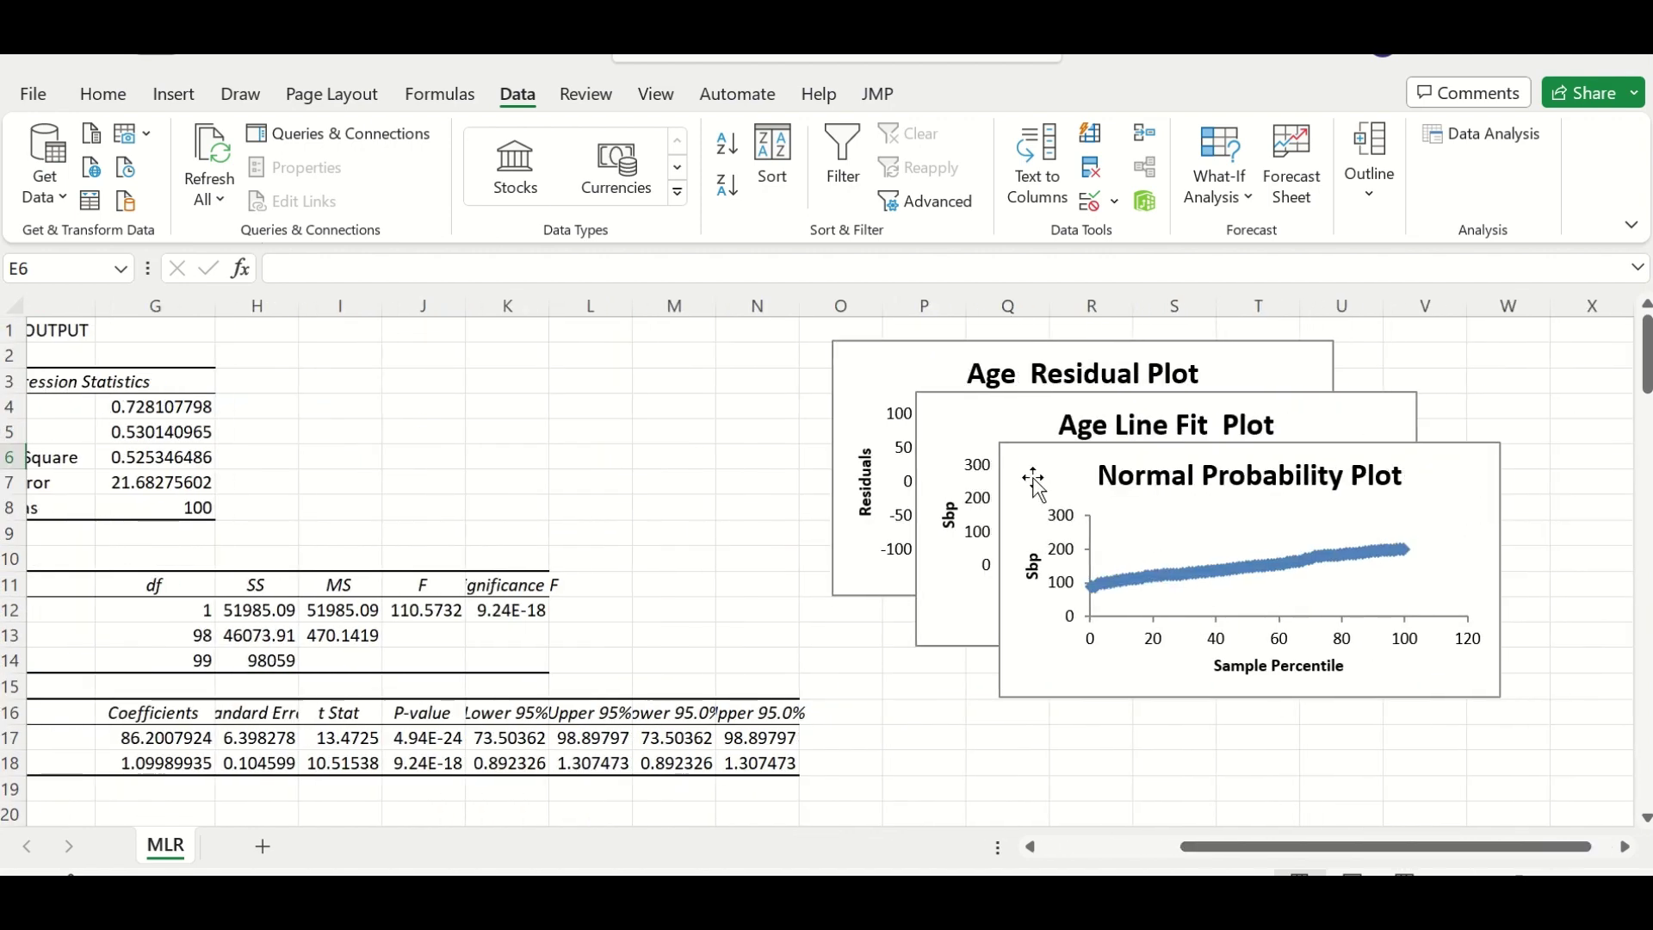
pyautogui.moveTo(1039, 487); pyautogui.dragTo(205, 462)
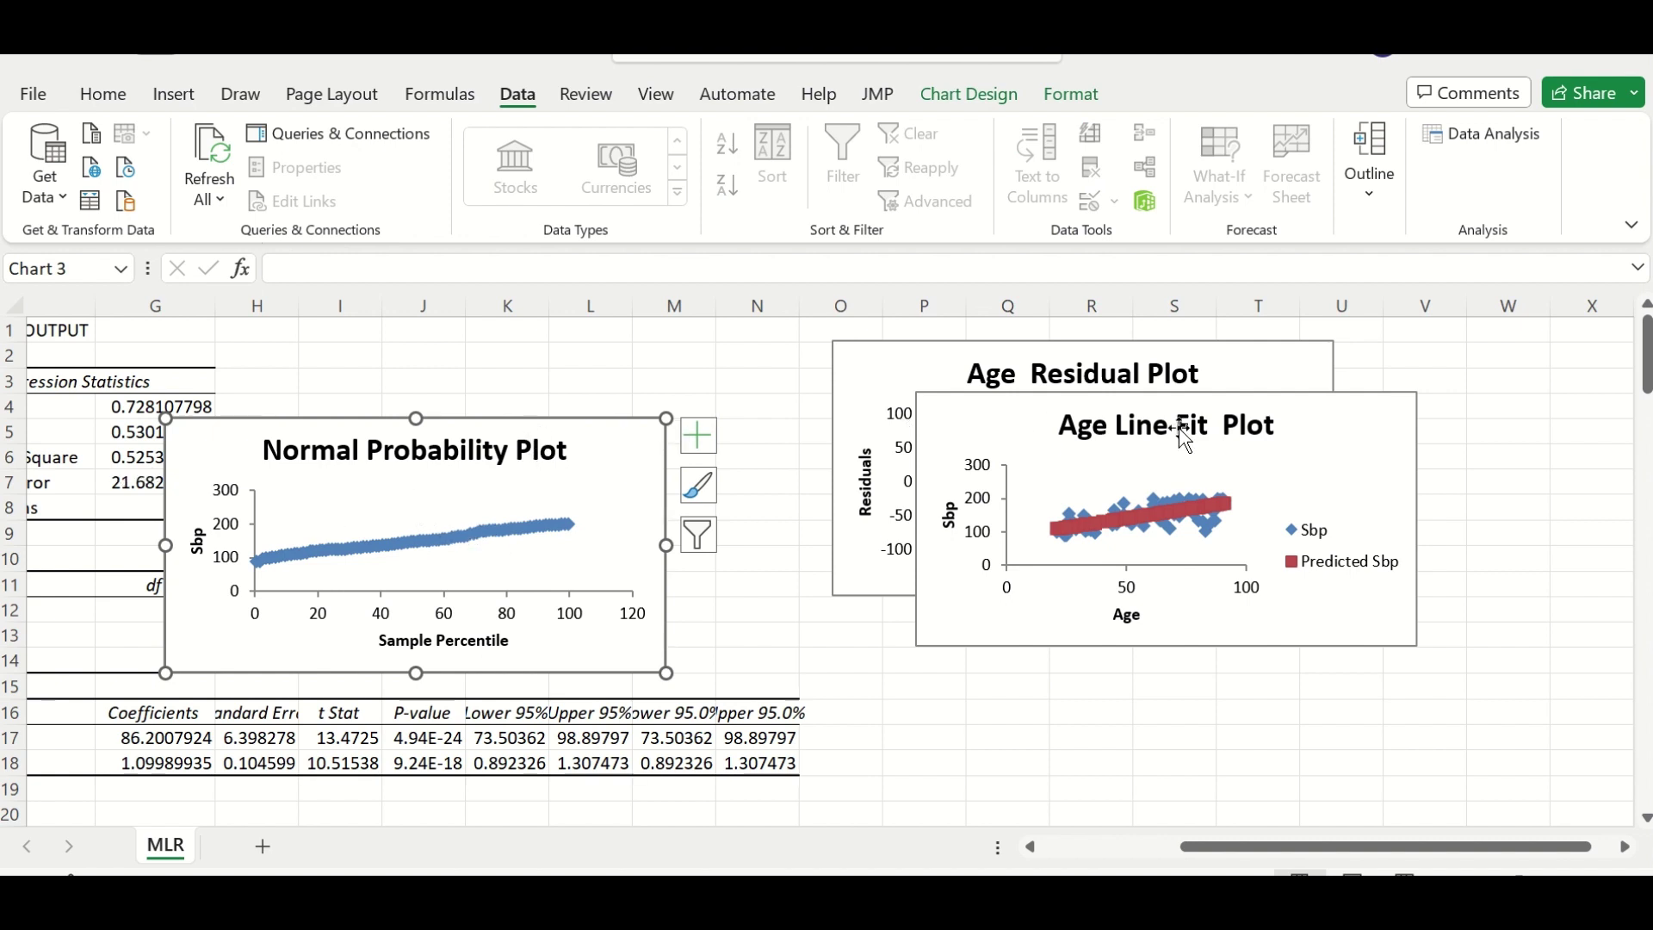
pyautogui.moveTo(954, 422); pyautogui.dragTo(969, 640)
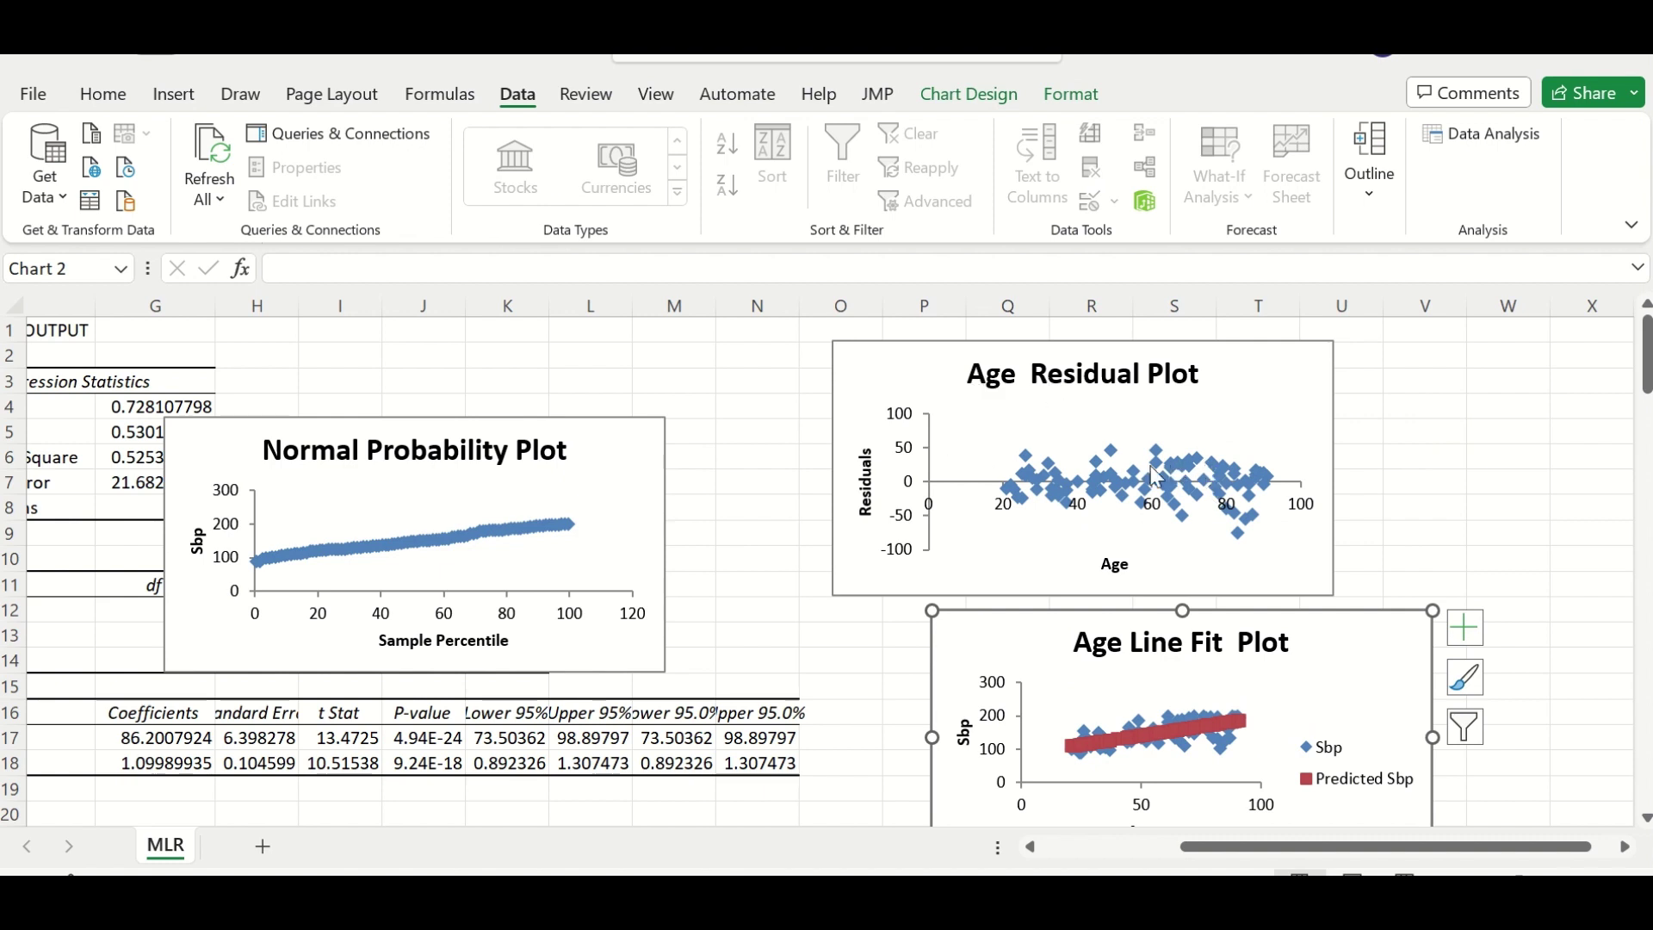